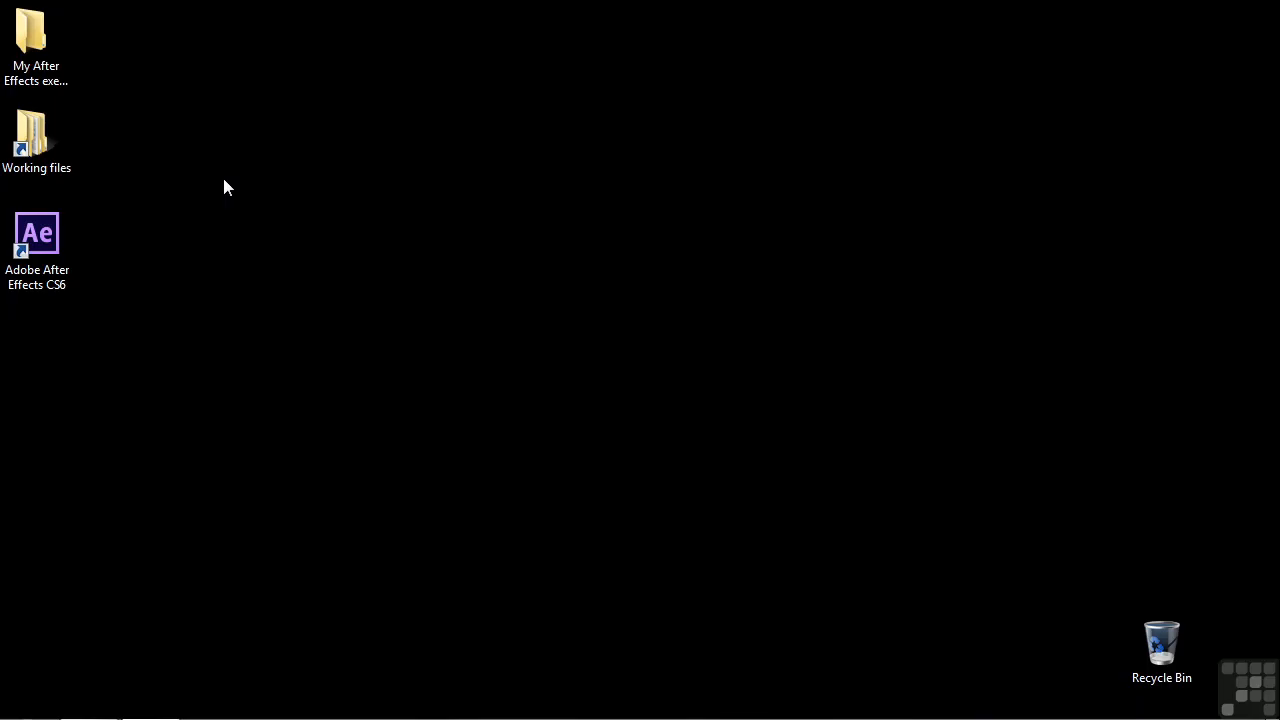
# Open the project 2103-reflection.aep from the After Effects projects folder in Working files.
pyautogui.doubleClick(32, 135)
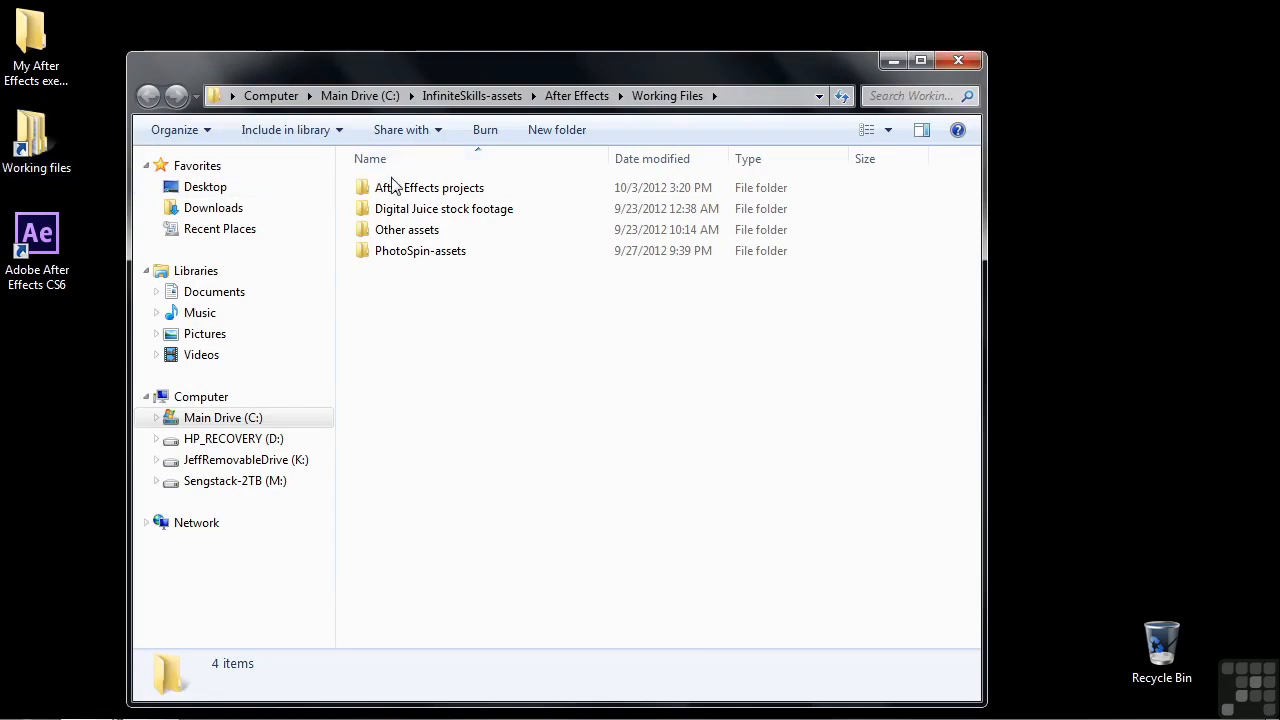
pyautogui.doubleClick(392, 187)
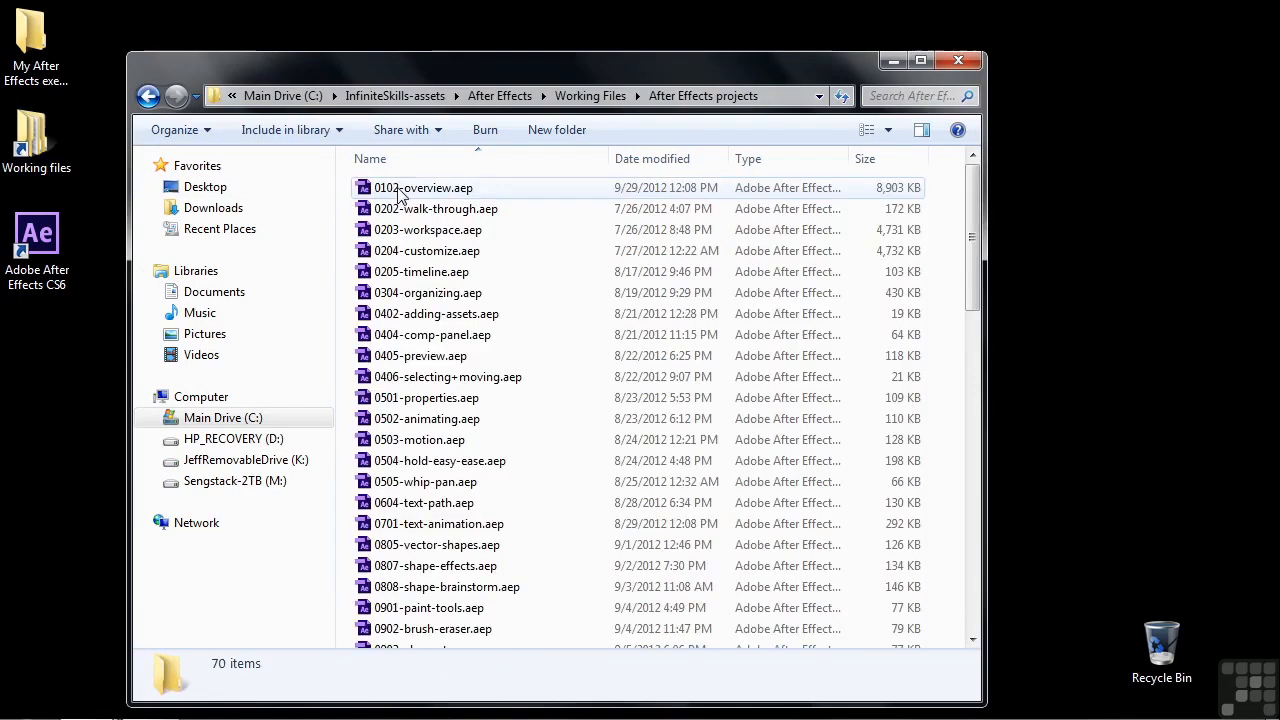
pyautogui.scroll(-15, 420, 586)
pyautogui.doubleClick(430, 643)
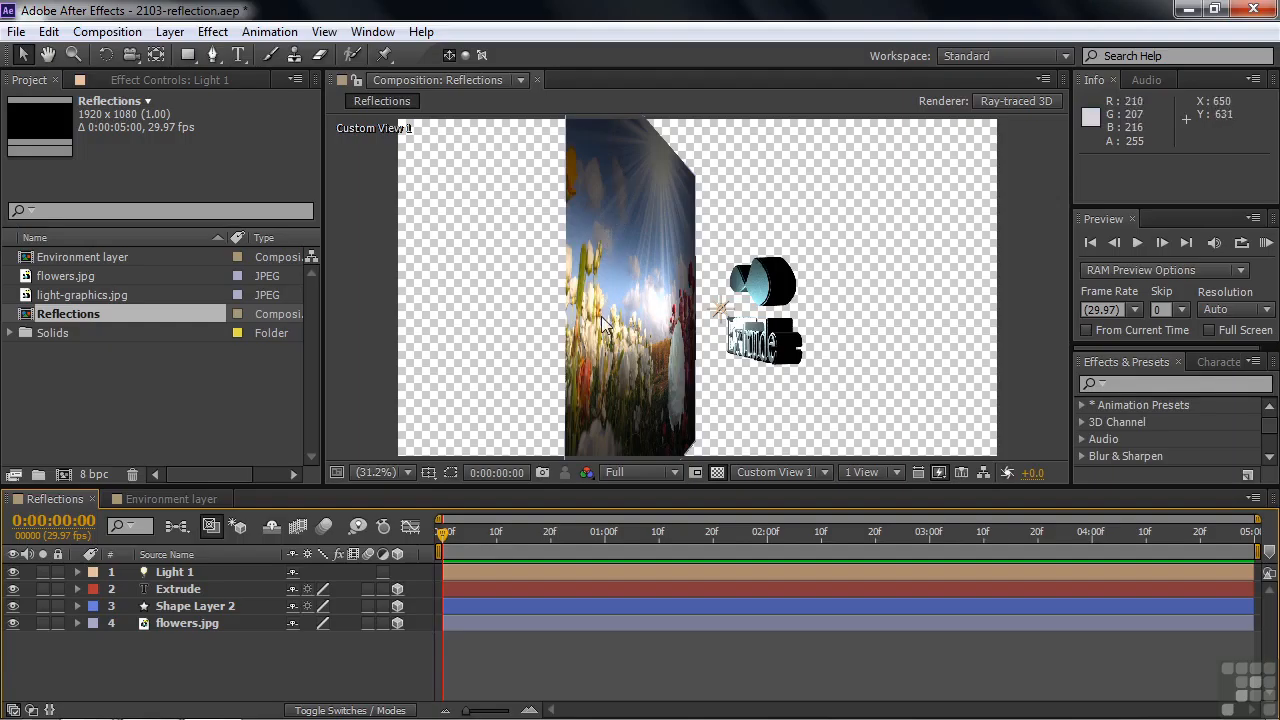
# Check the composition through the Active Camera and return to Custom View 1.
pyautogui.click(826, 472)
pyautogui.click(836, 238)
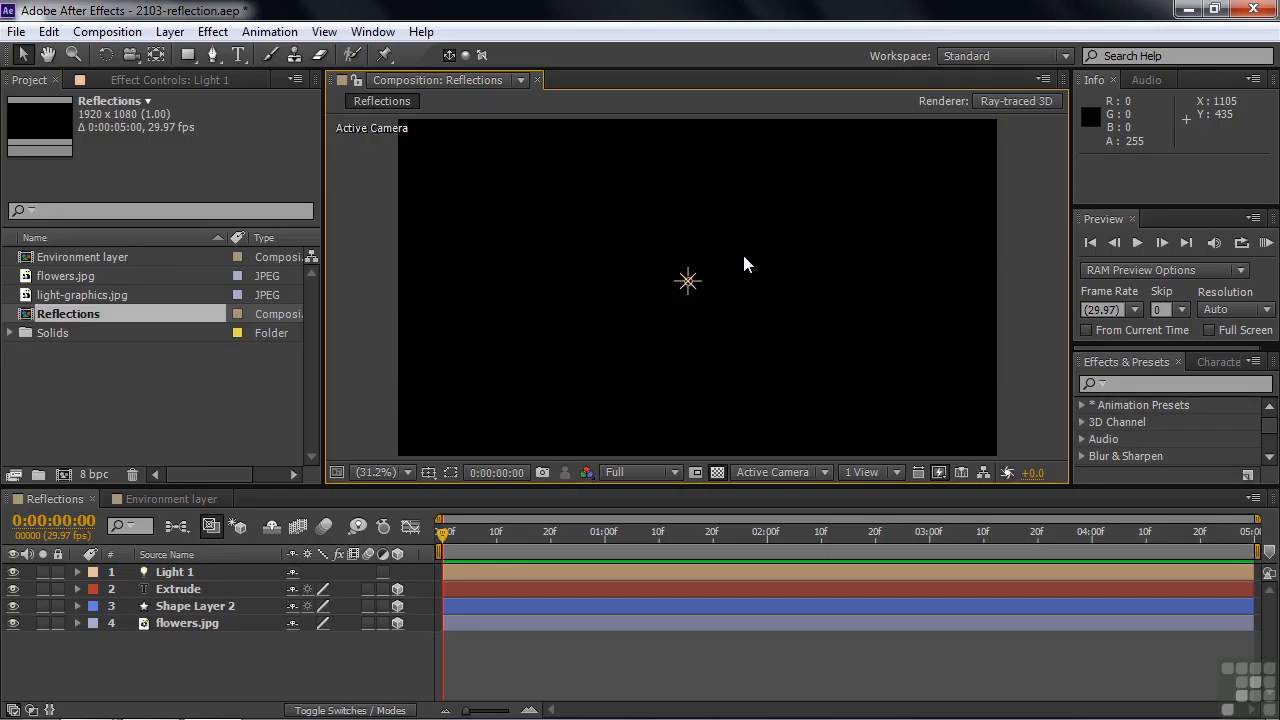
pyautogui.click(824, 472)
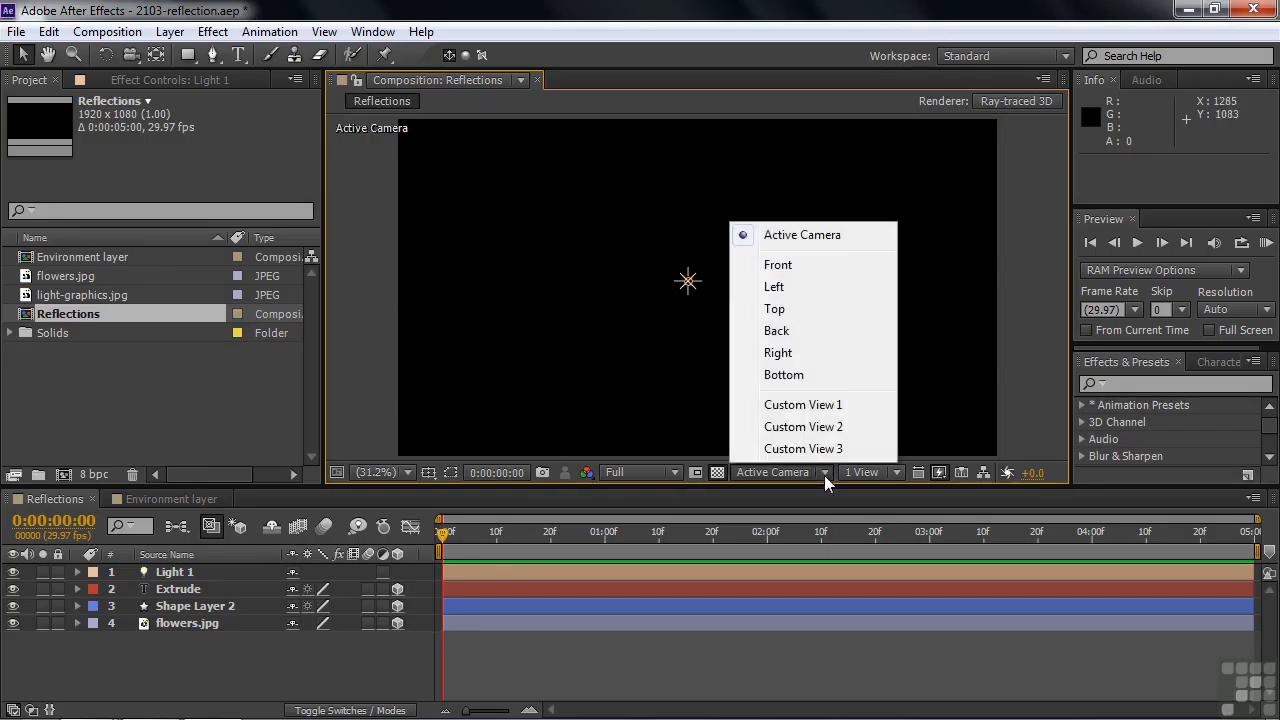
pyautogui.click(828, 406)
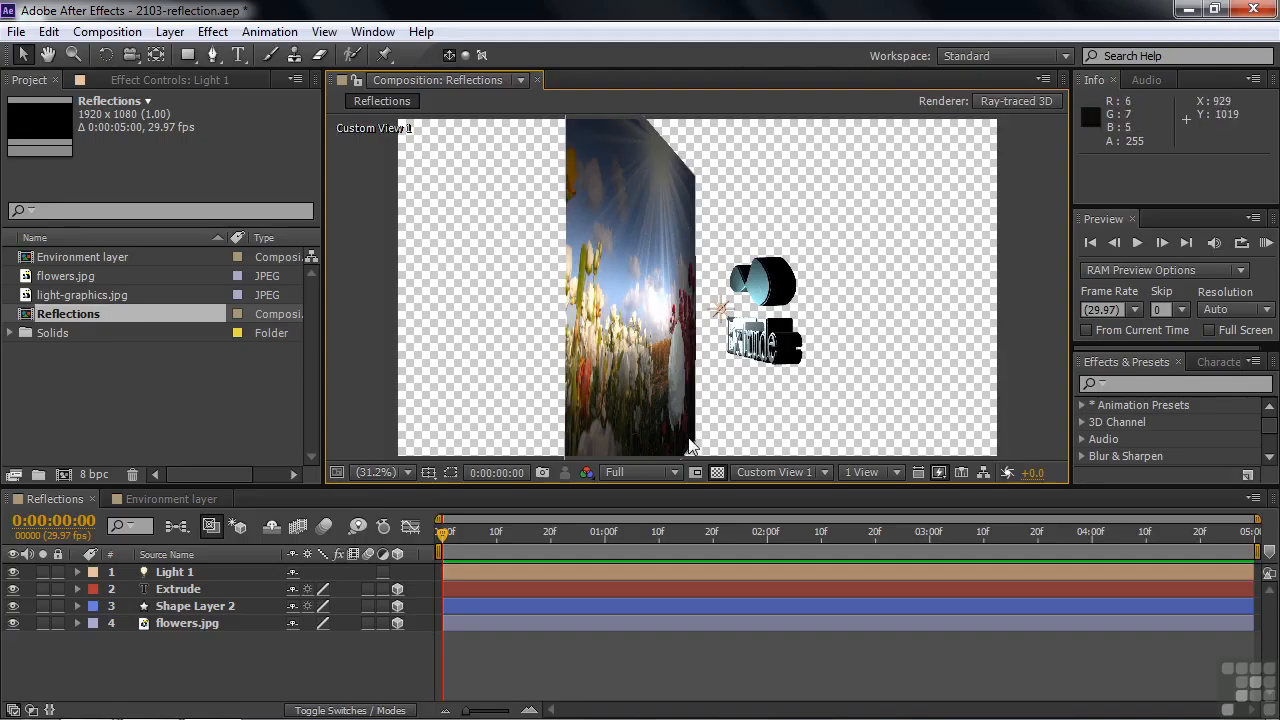
# Reveal the Geometry Options and Material Options of the flowers.jpg layer.
pyautogui.click(187, 624)
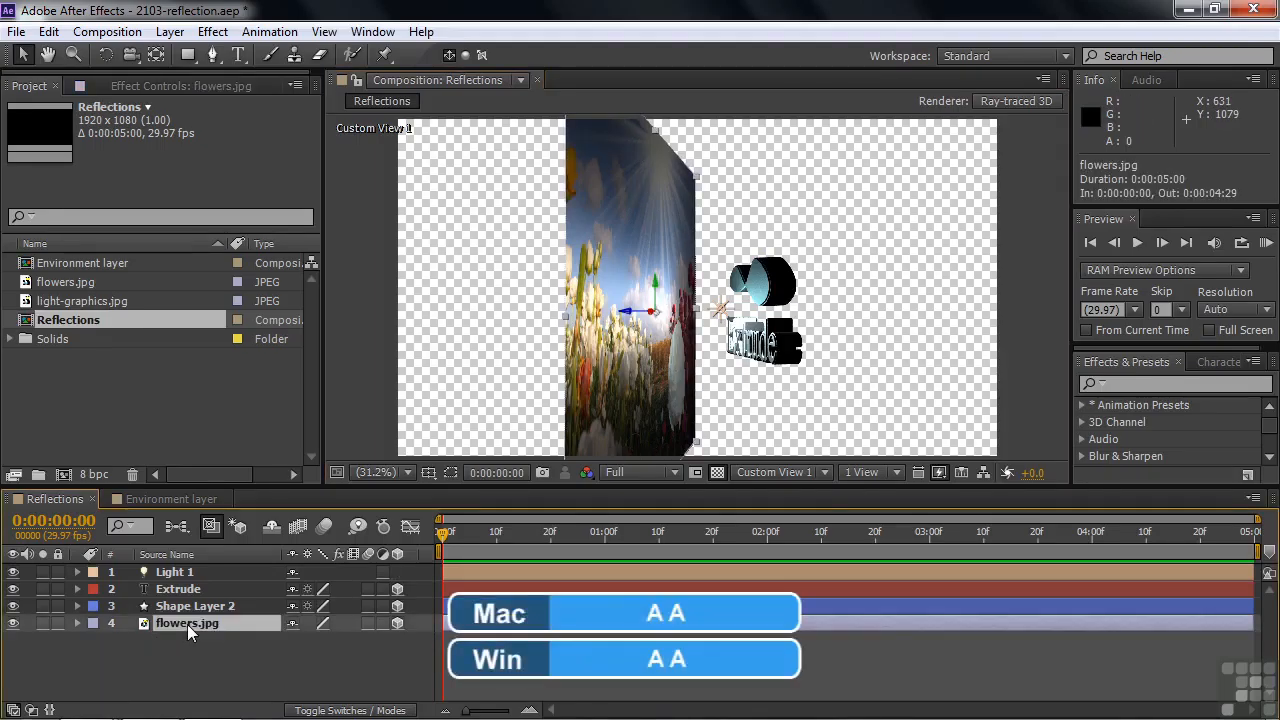
pyautogui.press('a')
pyautogui.press('a')
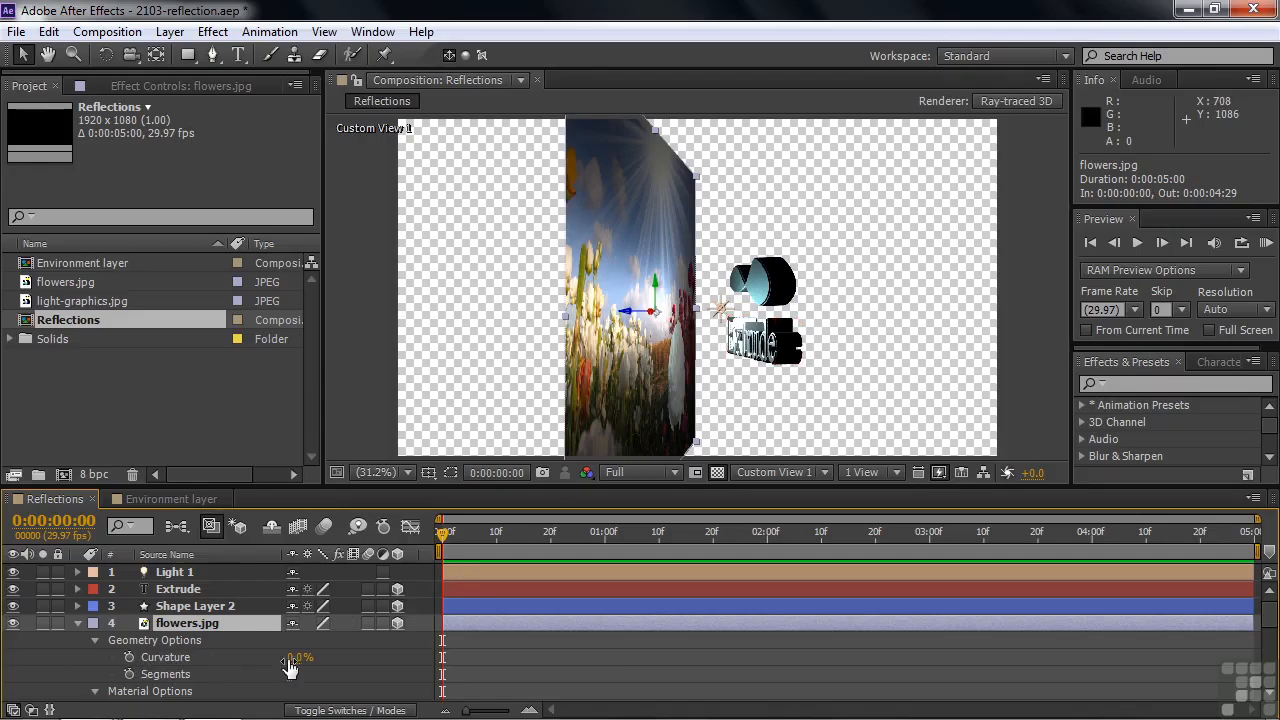
# Try bending the flowers.jpg layer with a negative Curvature and undo the change.
pyautogui.moveTo(297, 658); pyautogui.dragTo(306, 699)
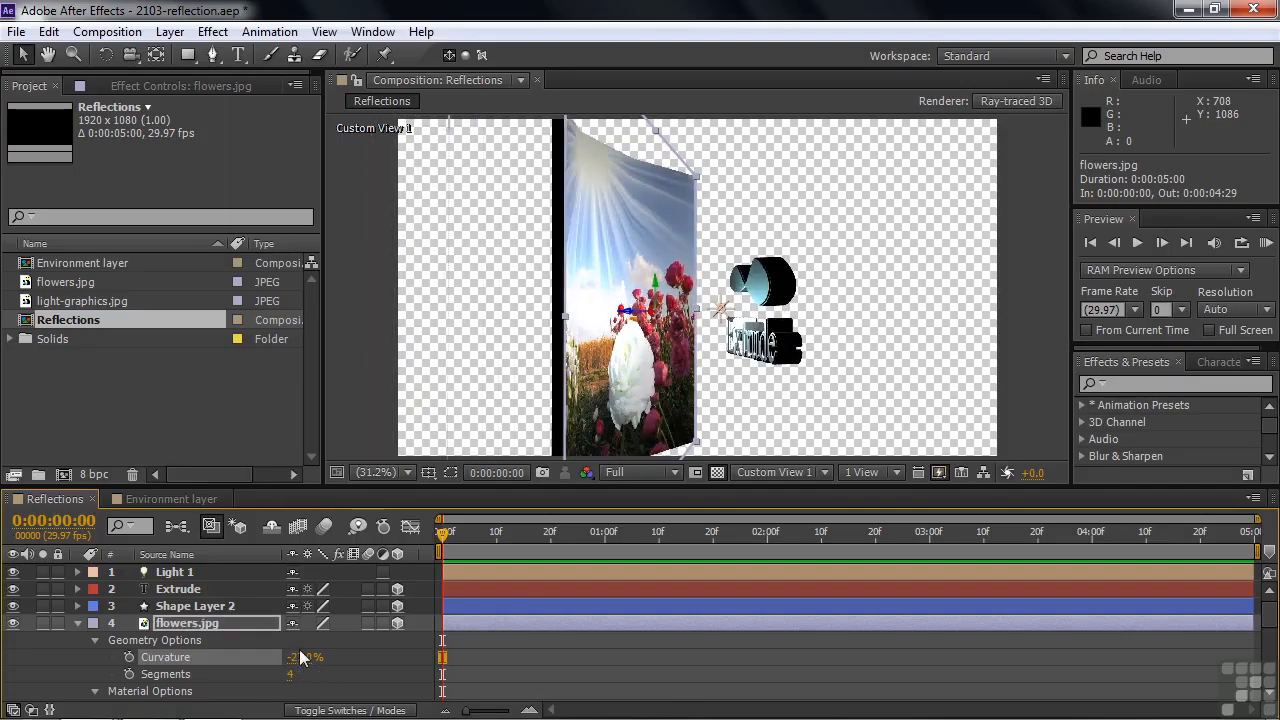
pyautogui.hotkey('ctrl', 'z')
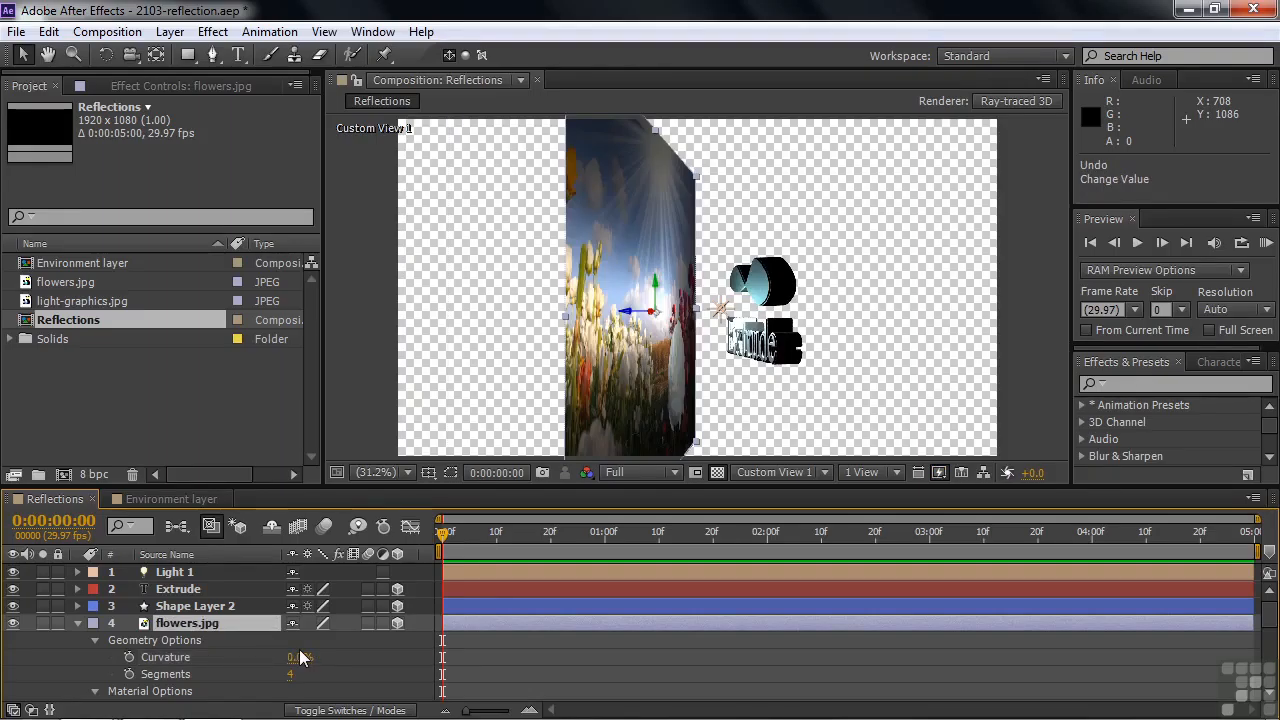
# Try the Only option of Appears in Reflections on flowers.jpg and restore it to On.
pyautogui.click(96, 640)
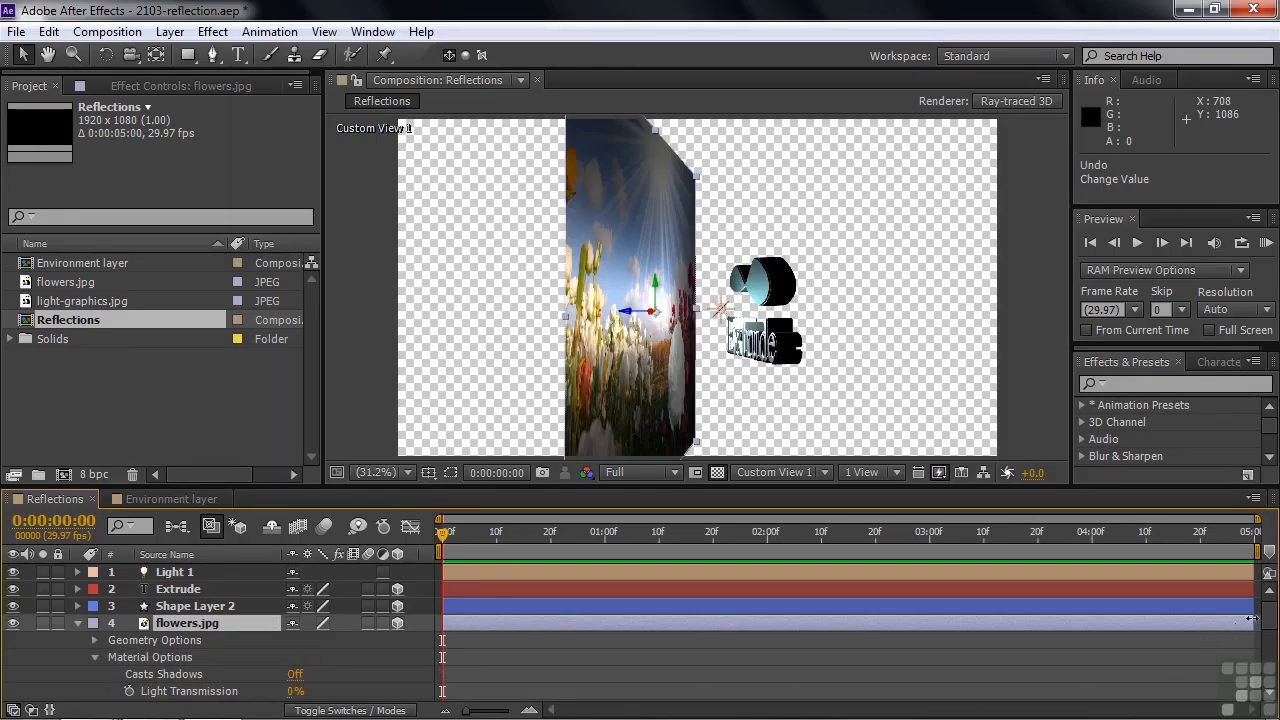
pyautogui.scroll(-1, 1266, 624)
pyautogui.scroll(-3, 1266, 624)
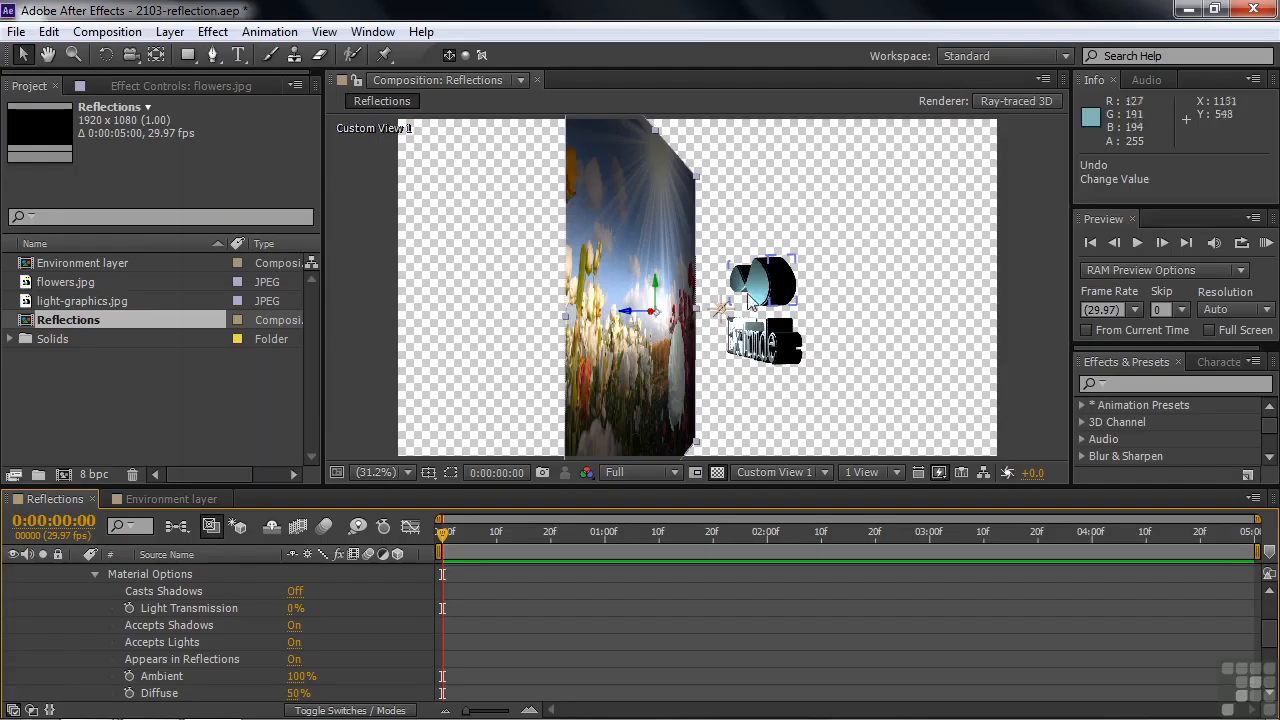
pyautogui.click(294, 662)
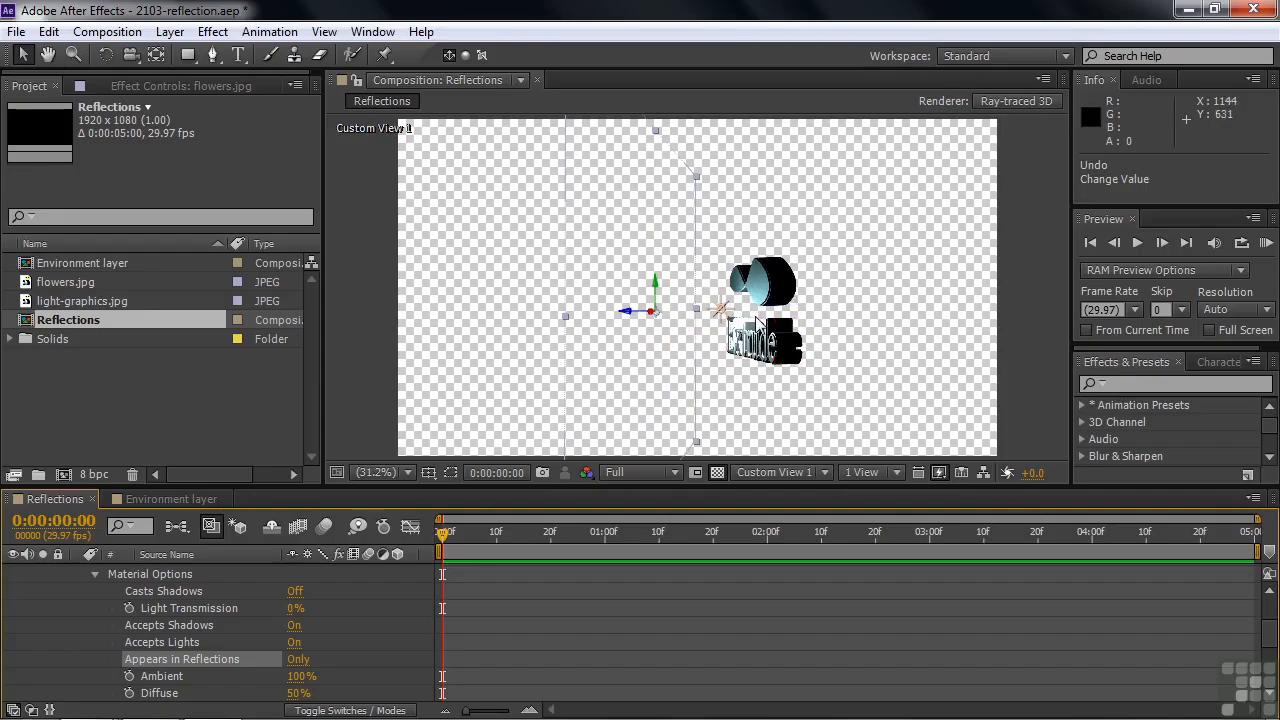
pyautogui.click(298, 661)
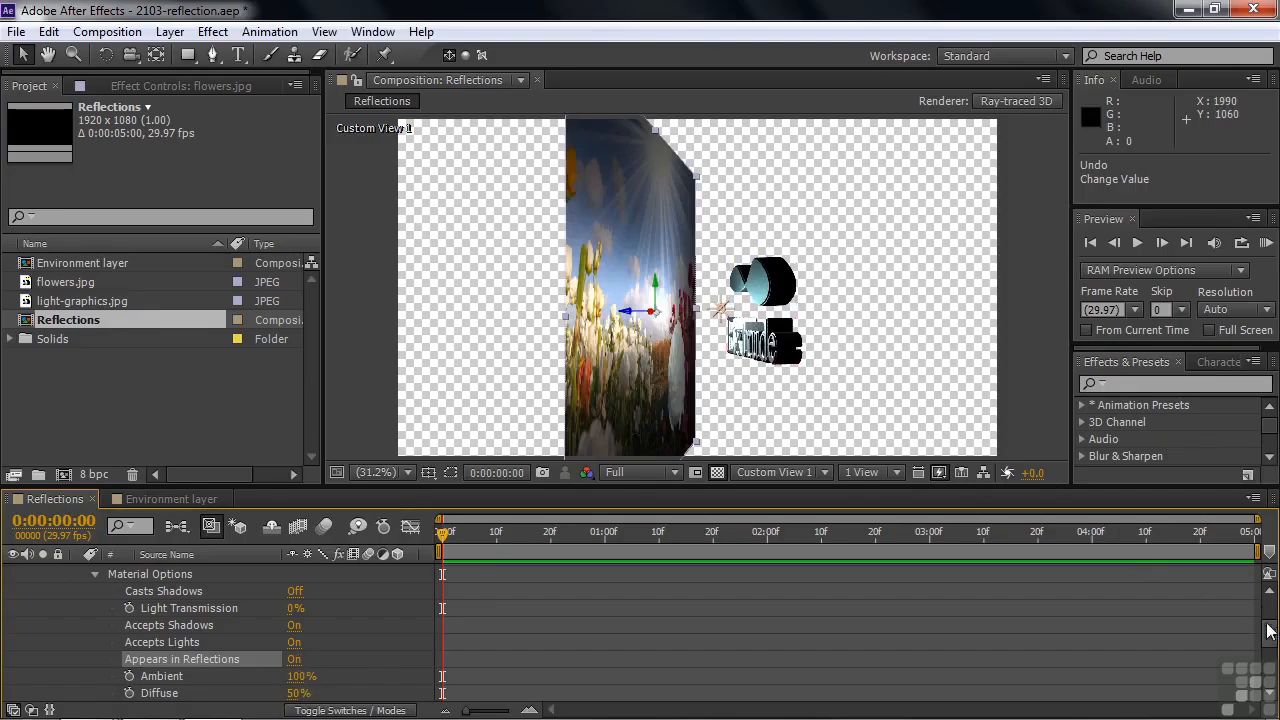
# Set Reflection Intensity to 100% for both the Extrude text layer and Shape Layer 2 together.
pyautogui.scroll(5, 1268, 622)
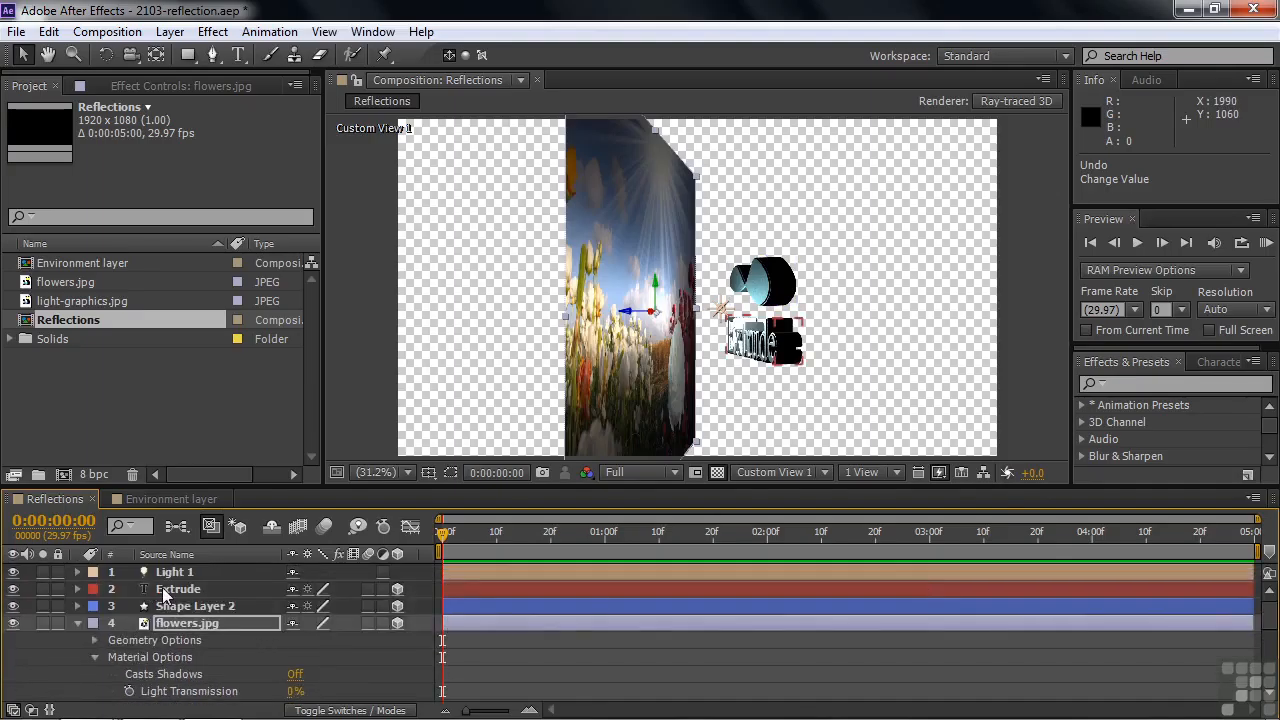
pyautogui.click(166, 592)
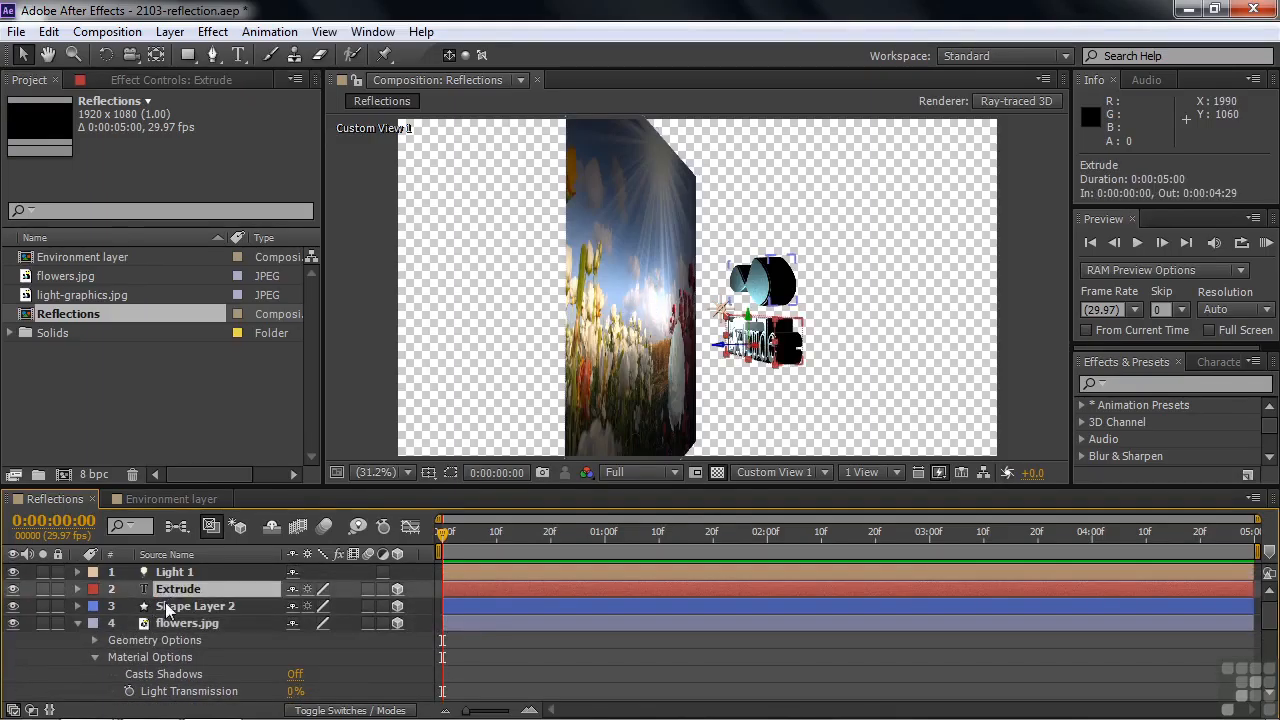
pyautogui.keyDown('shift'); pyautogui.click(166, 608); pyautogui.keyUp('shift')
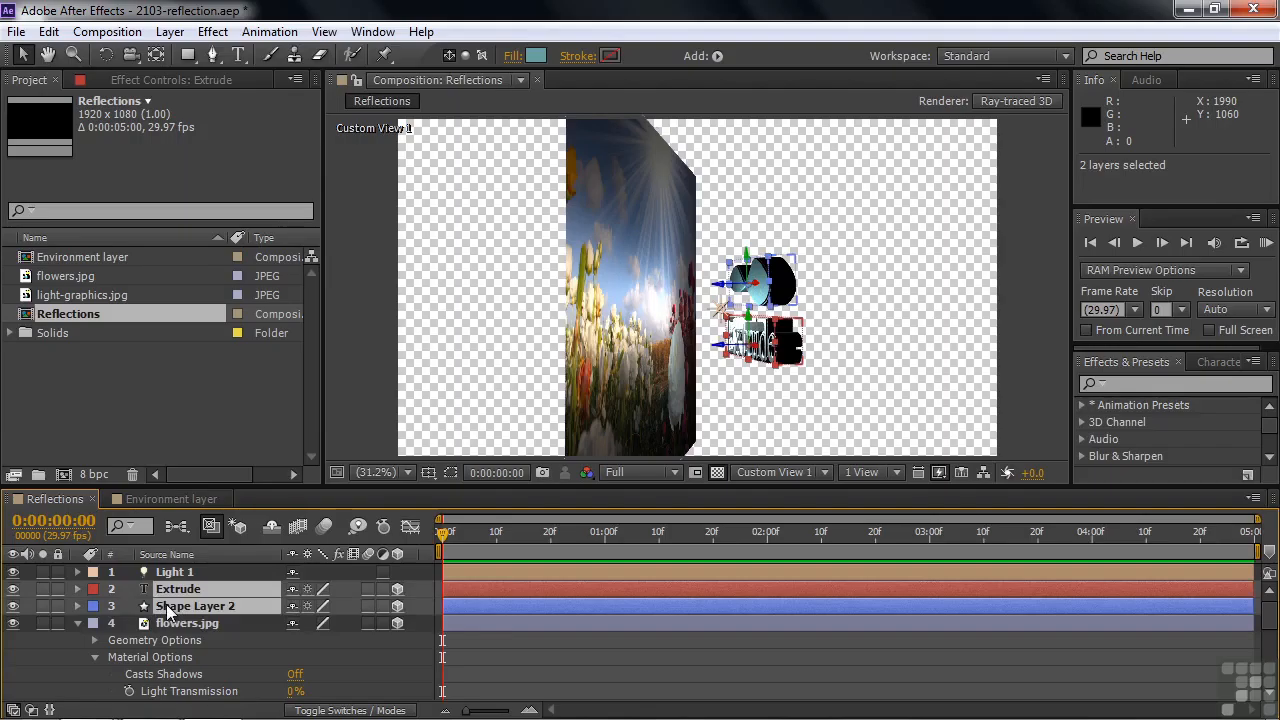
pyautogui.press('a')
pyautogui.press('a')
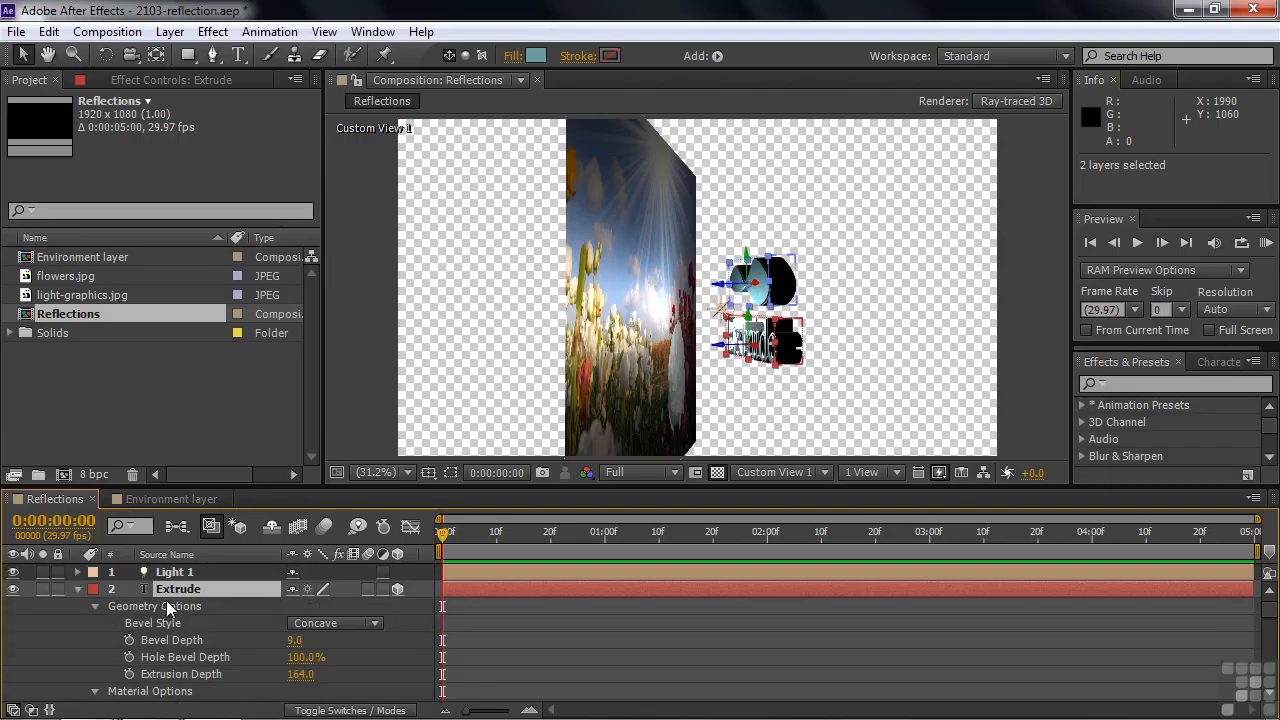
pyautogui.click(95, 607)
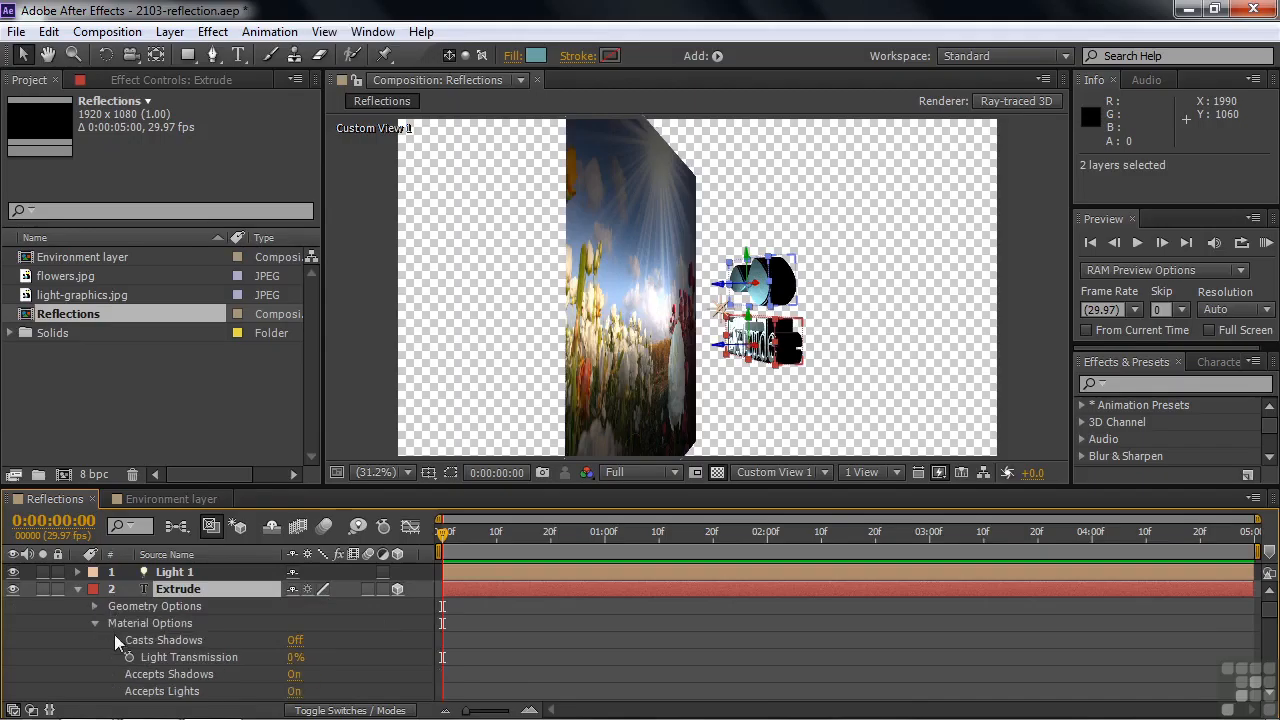
pyautogui.scroll(-5, 1272, 615)
pyautogui.scroll(-1, 1272, 628)
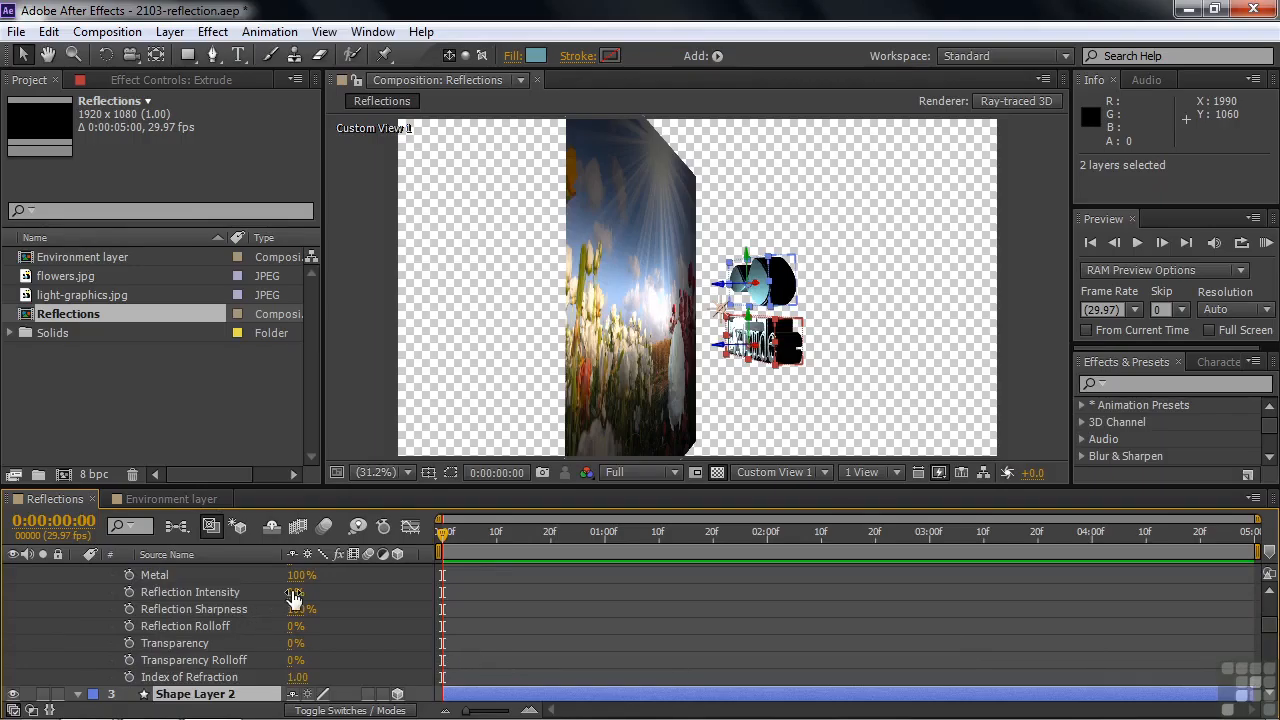
pyautogui.moveTo(293, 598); pyautogui.dragTo(413, 601)
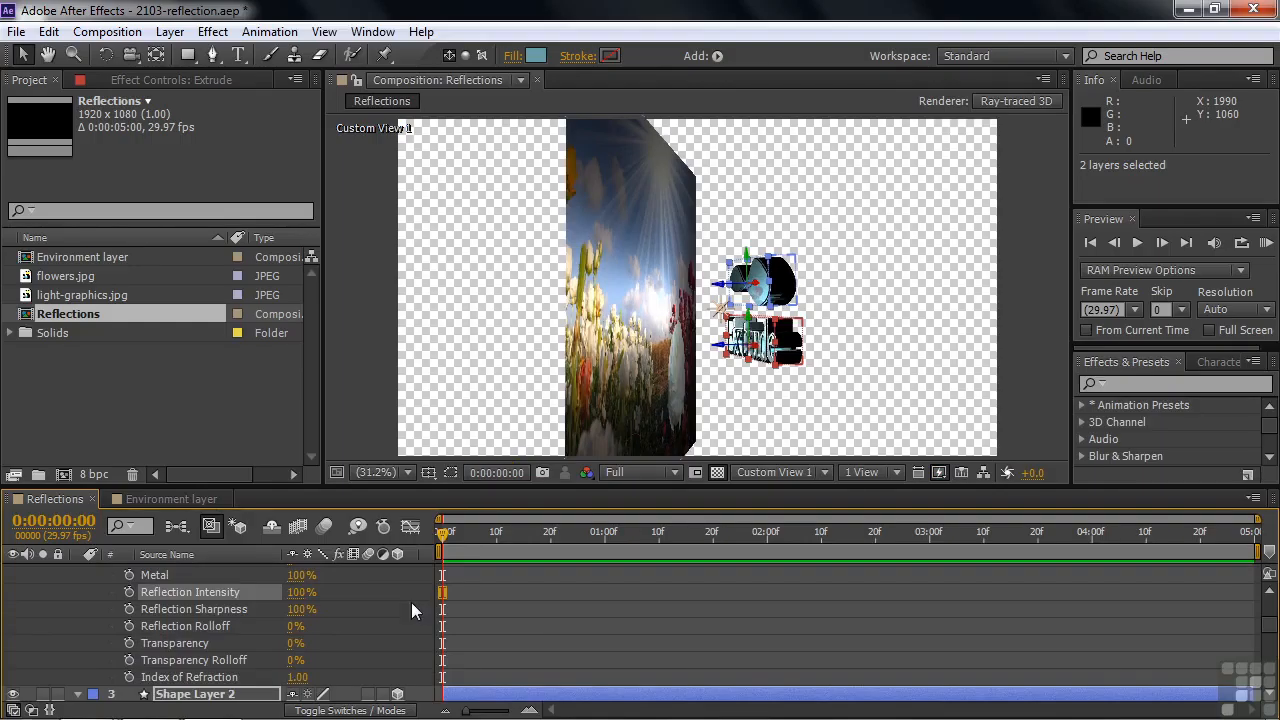
# Magnify the composition to 100% and orbit Custom View 1 to examine the reflections on the extruded text and shape.
pyautogui.click(716, 400)
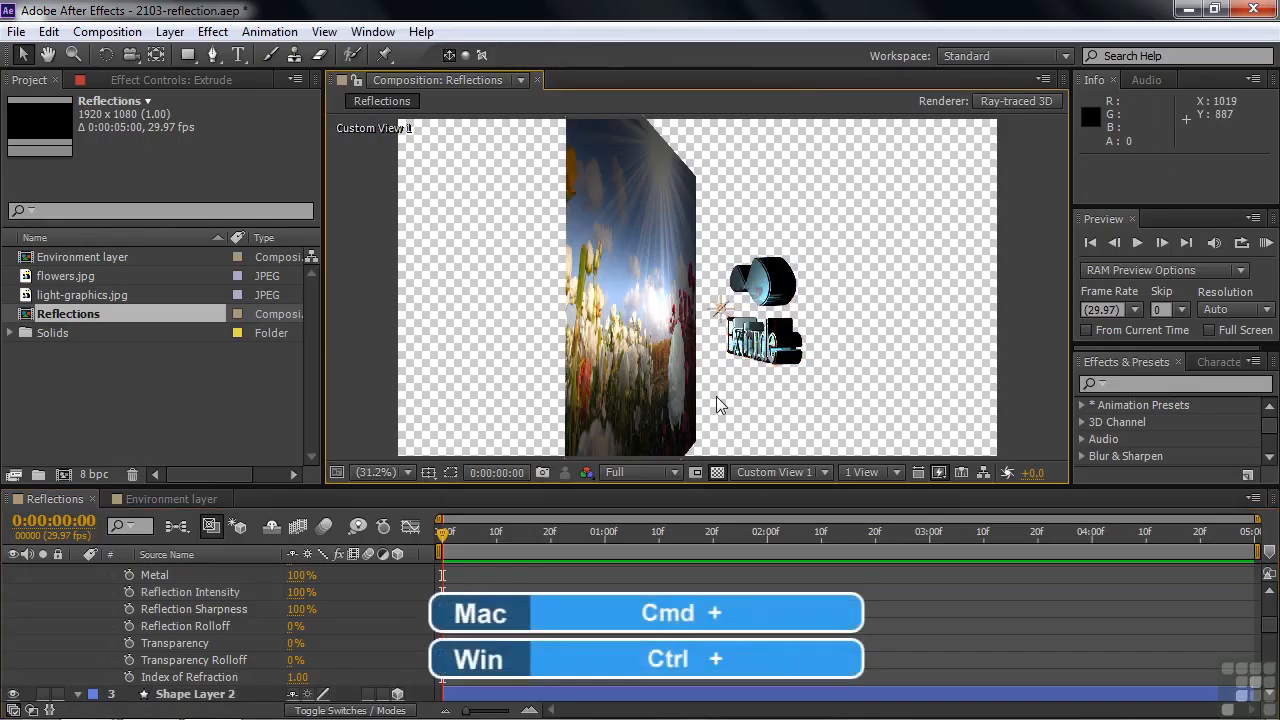
pyautogui.press('/')
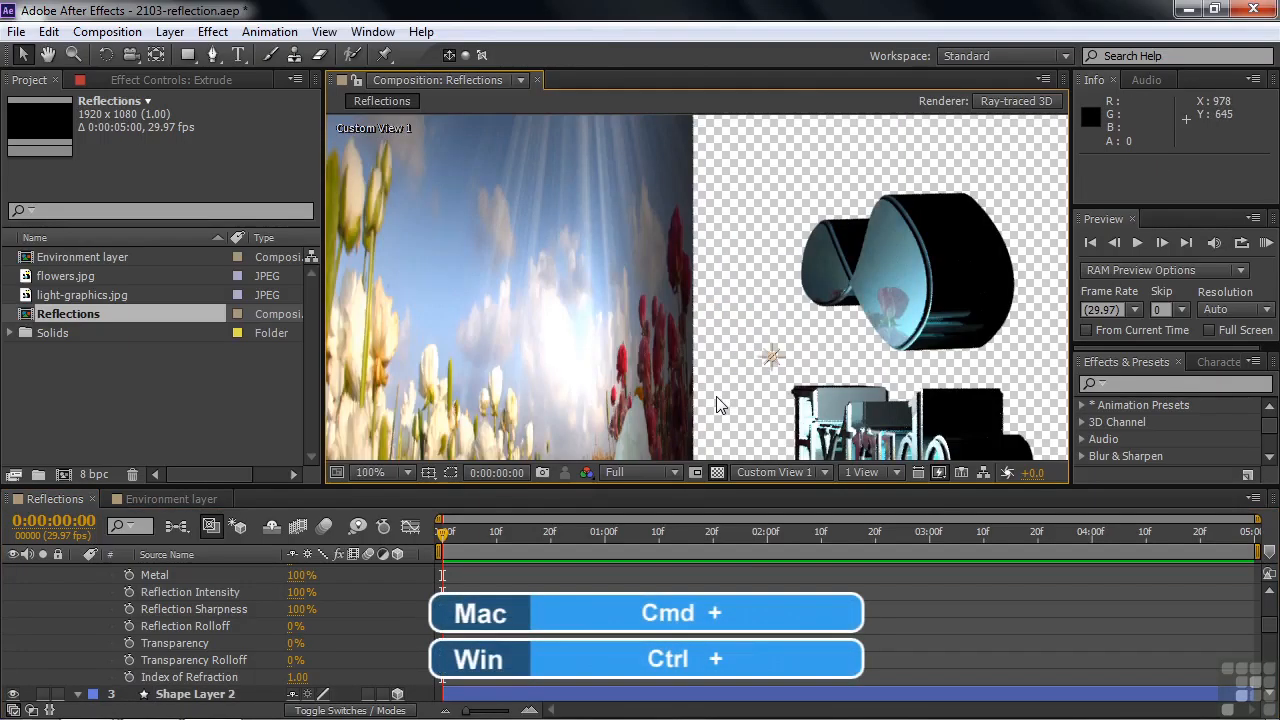
pyautogui.press('c')
pyautogui.moveTo(718, 357); pyautogui.dragTo(771, 377)
pyautogui.press('v')
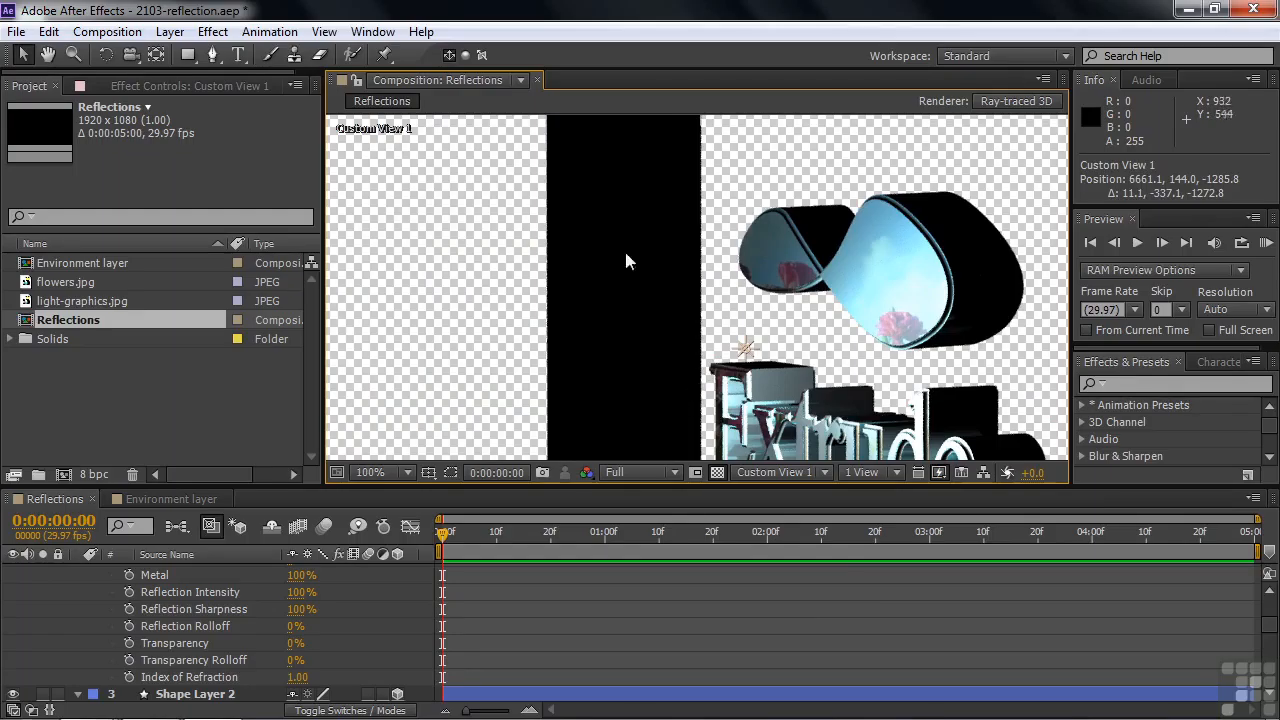
pyautogui.moveTo(133, 62); pyautogui.dragTo(175, 62)
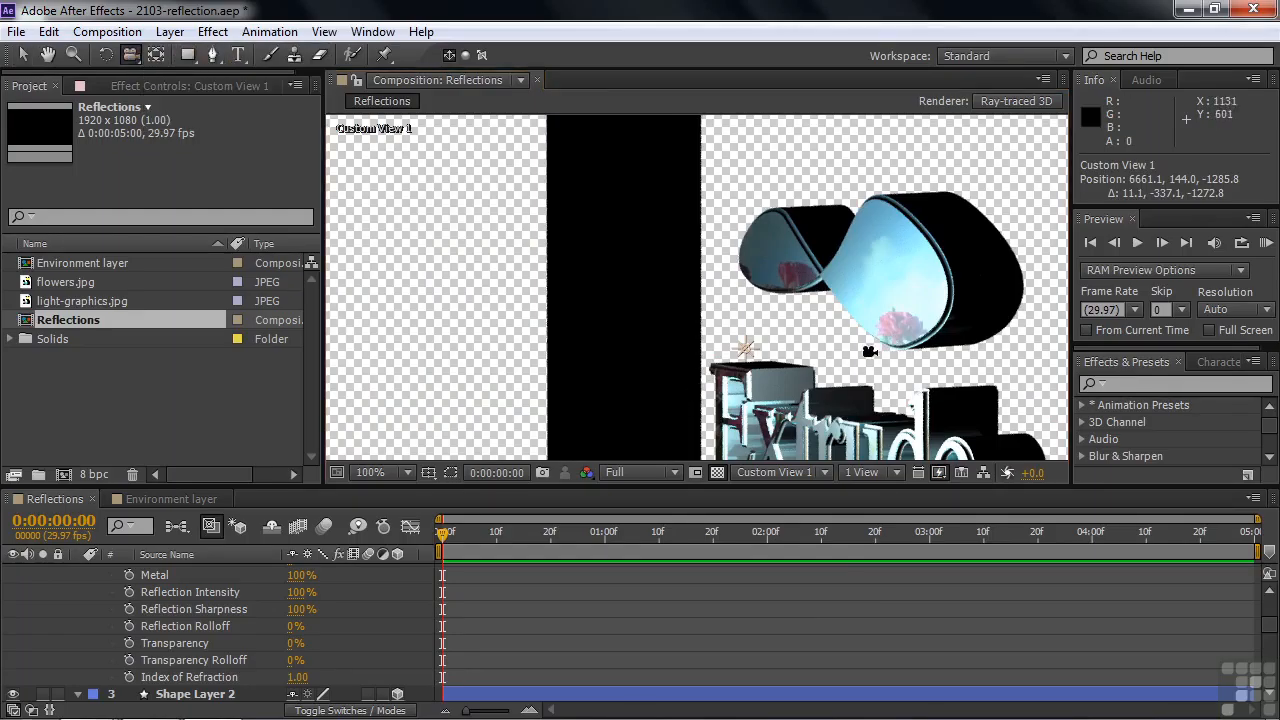
pyautogui.moveTo(869, 352); pyautogui.dragTo(832, 254)
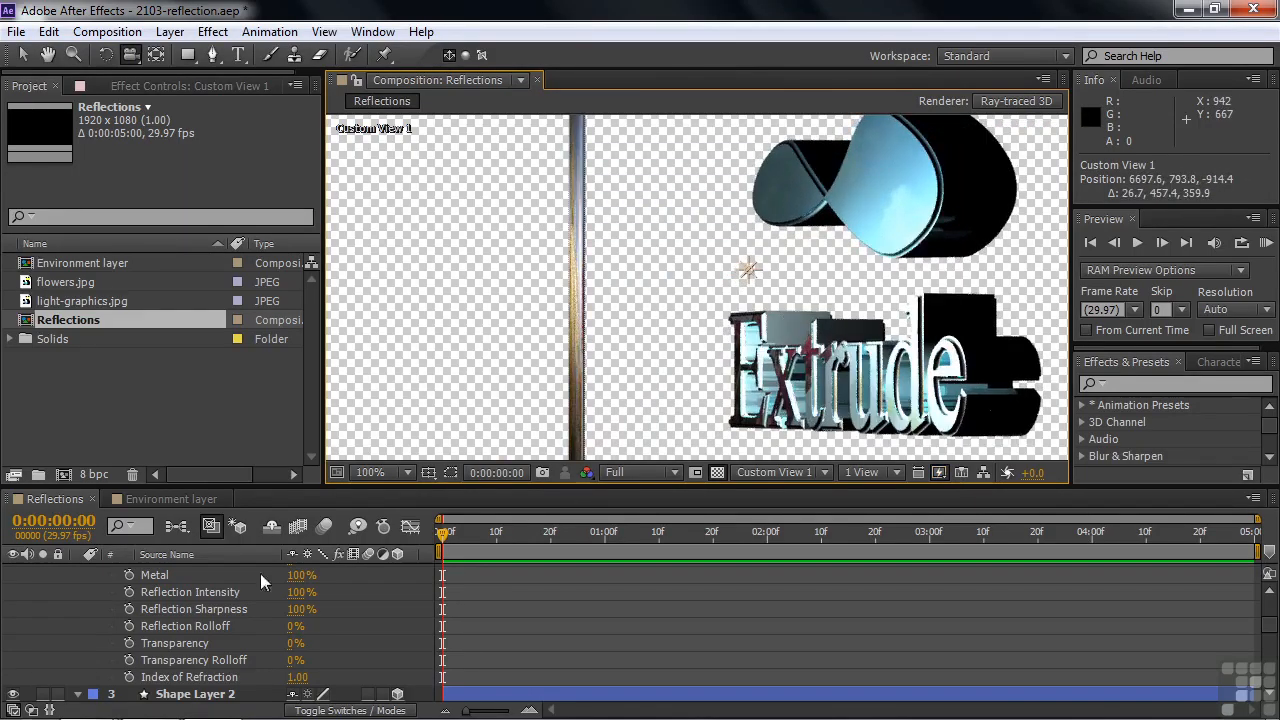
# Rotate the Extrude text in 3D and turn Shape Layer 2 to an orientation of about 1.5°, 339°, 0.7°.
pyautogui.scroll(5, 293, 598)
pyautogui.click(161, 593)
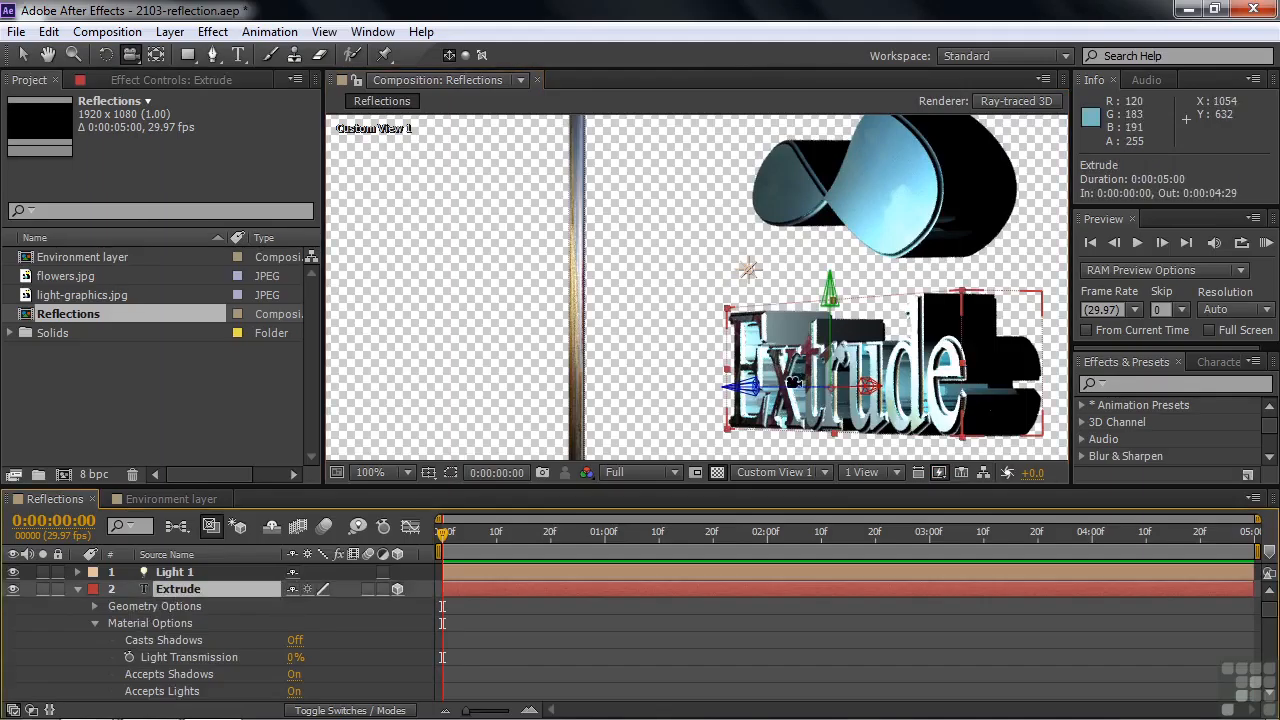
pyautogui.press('w')
pyautogui.moveTo(853, 389)
pyautogui.mouseDown()
pyautogui.moveTo(879, 388)
pyautogui.moveTo(862, 374)
pyautogui.mouseUp()
pyautogui.moveTo(869, 233); pyautogui.dragTo(867, 206)
pyautogui.press('v')
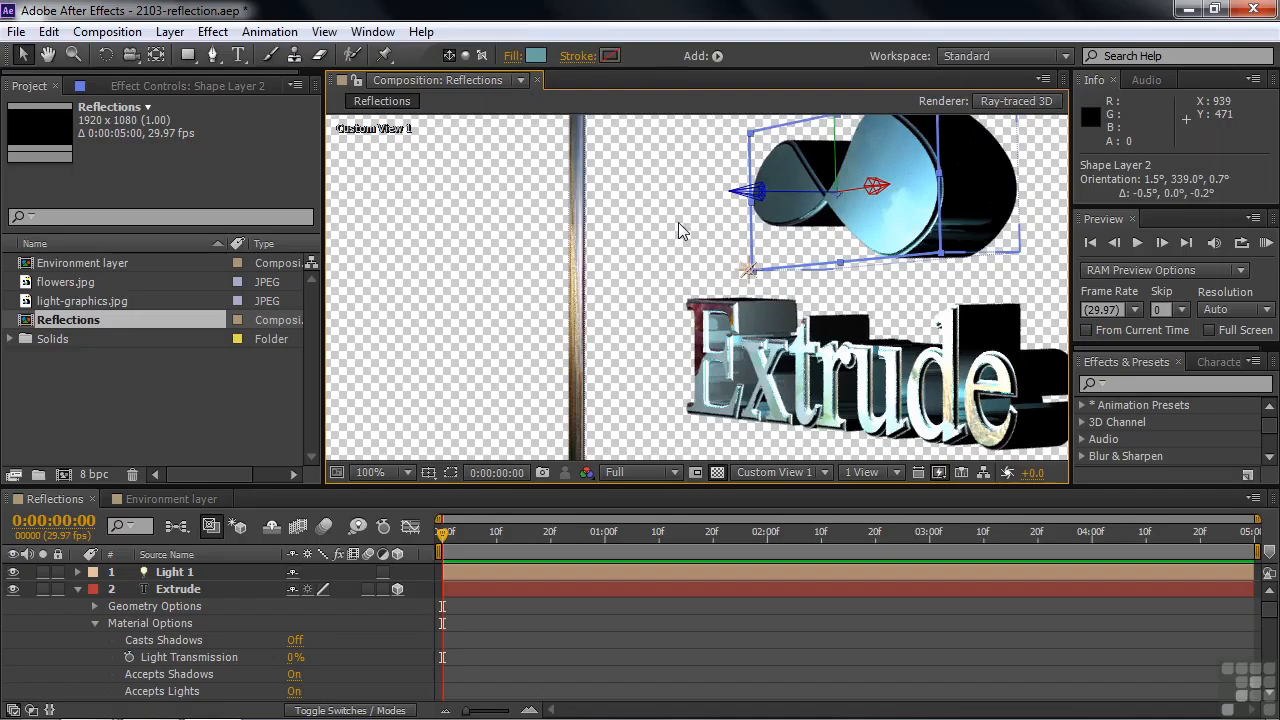
# Switch the composition to the Active Camera view and set Appears in Reflections to Only for flowers.jpg.
pyautogui.click(823, 474)
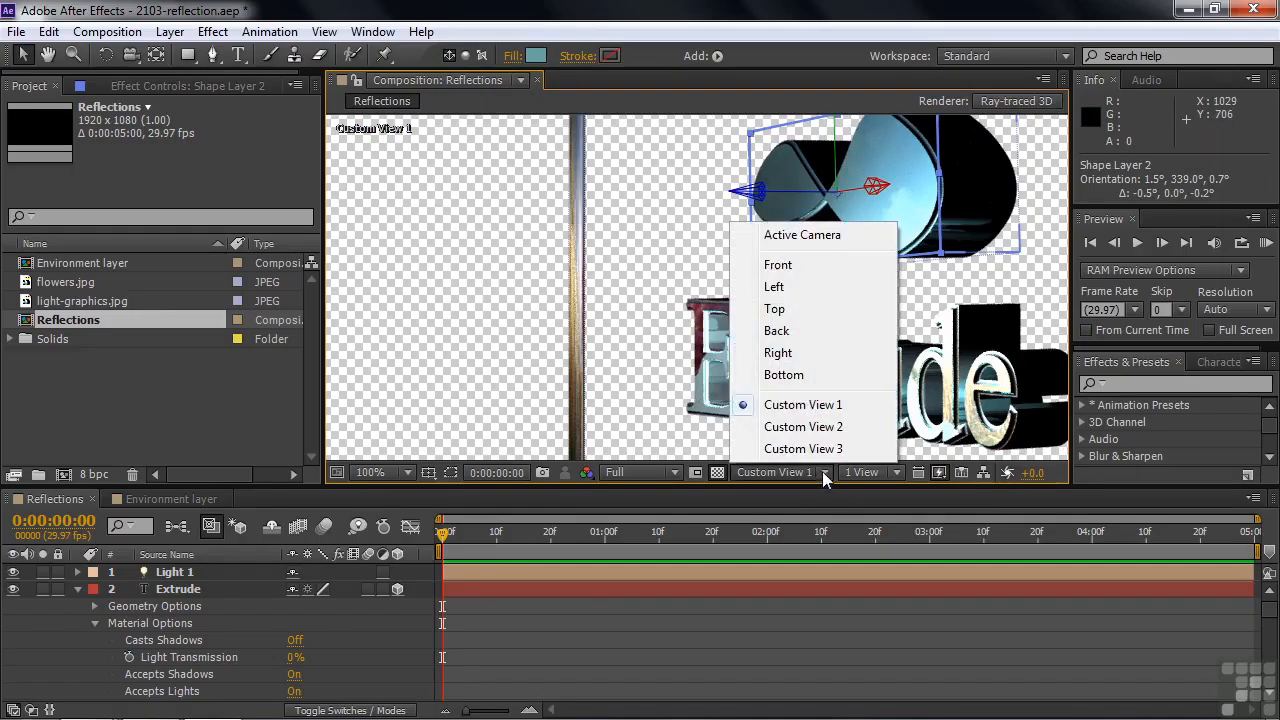
pyautogui.click(795, 237)
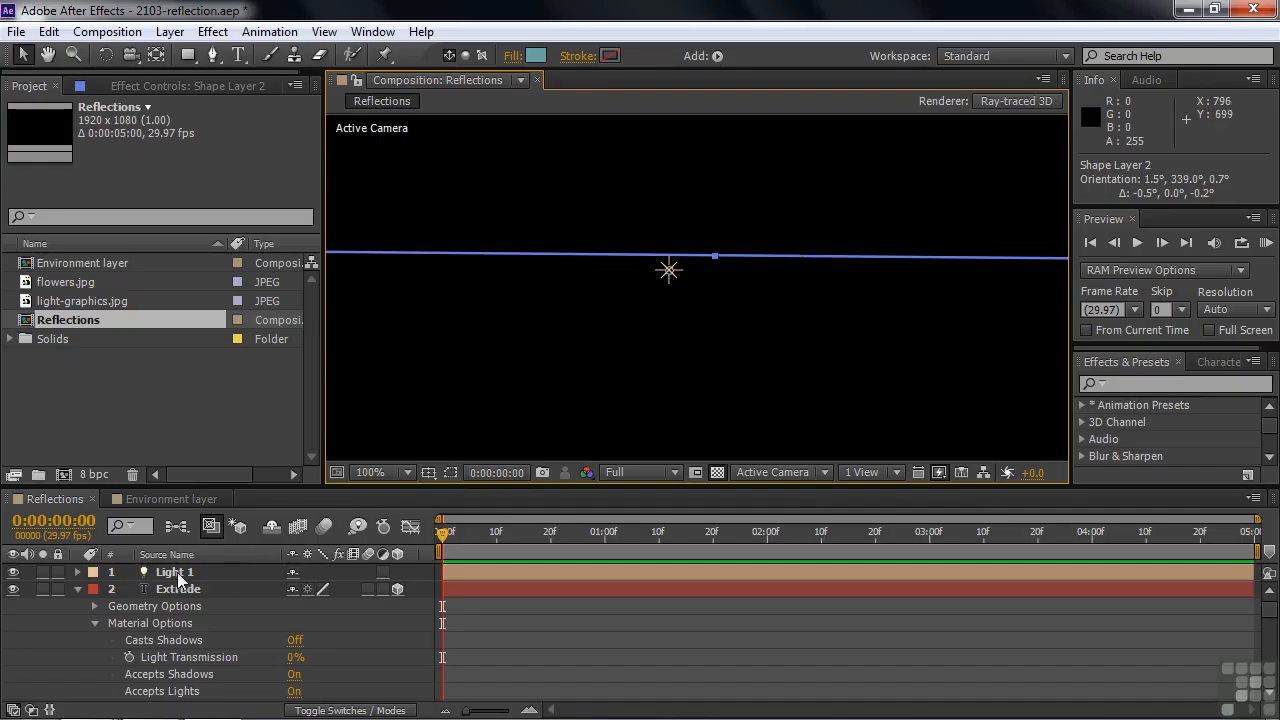
pyautogui.click(77, 588)
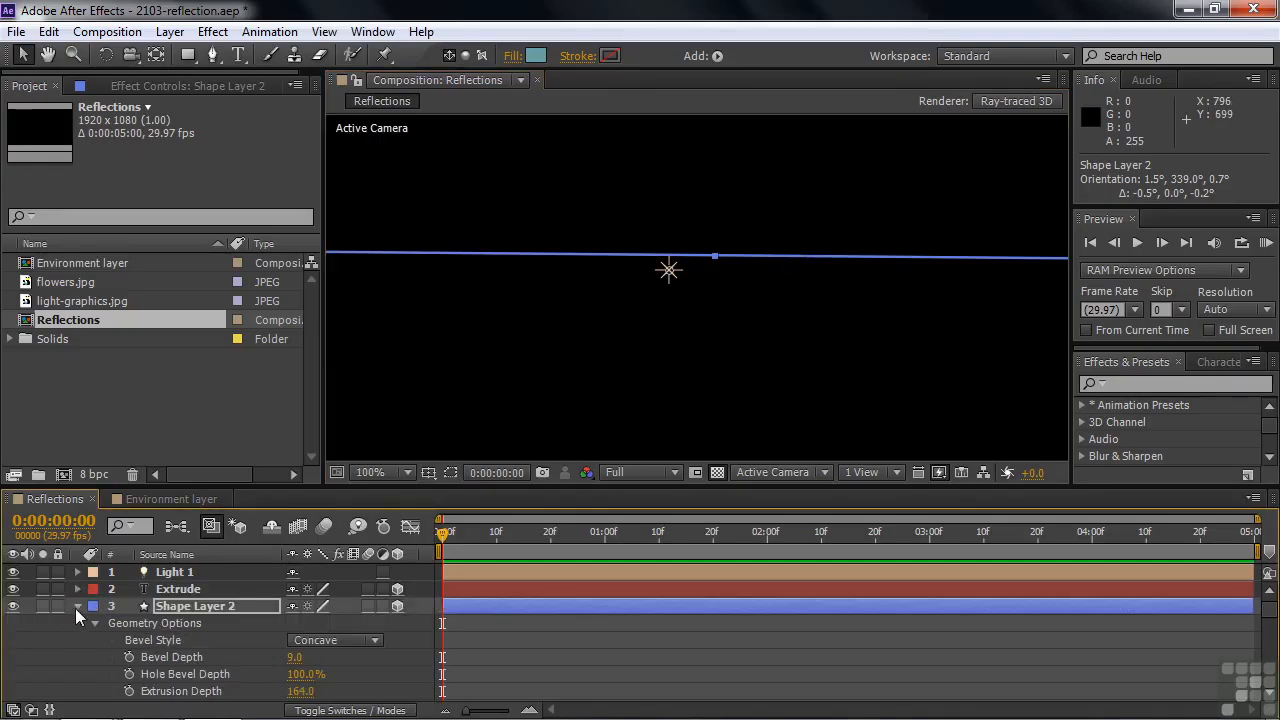
pyautogui.click(78, 606)
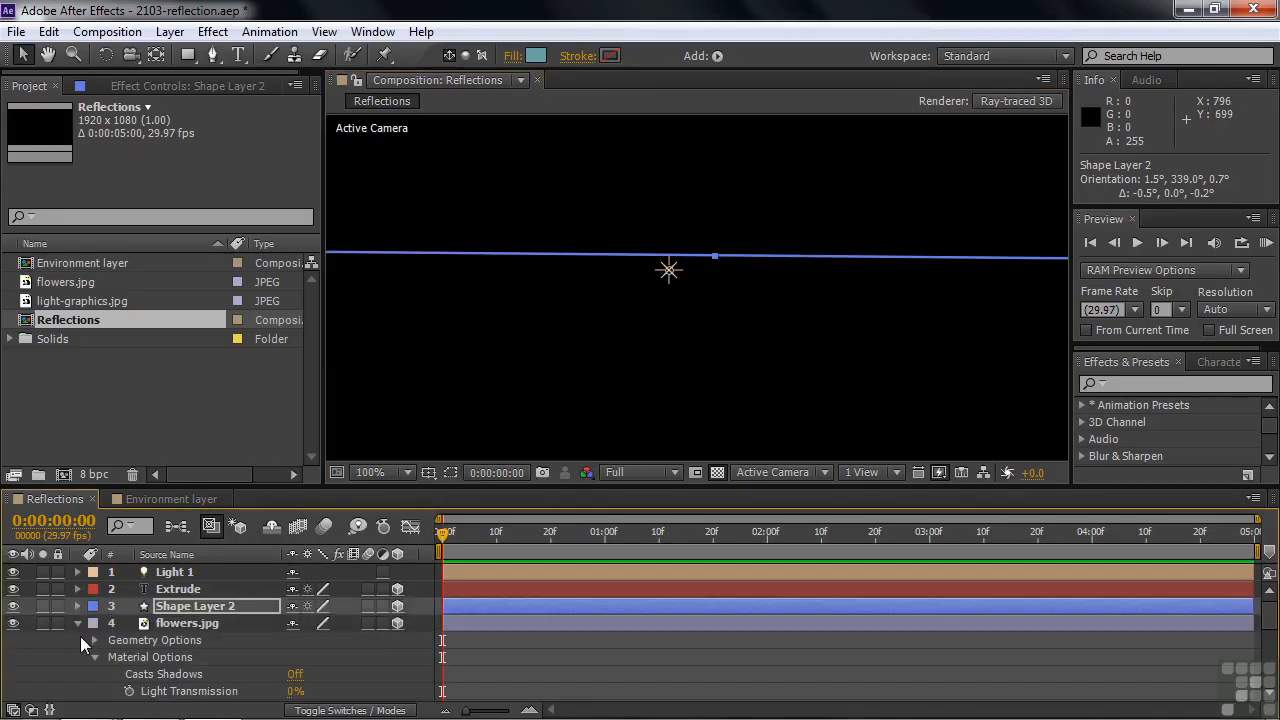
pyautogui.click(1271, 697)
pyautogui.click(1271, 697)
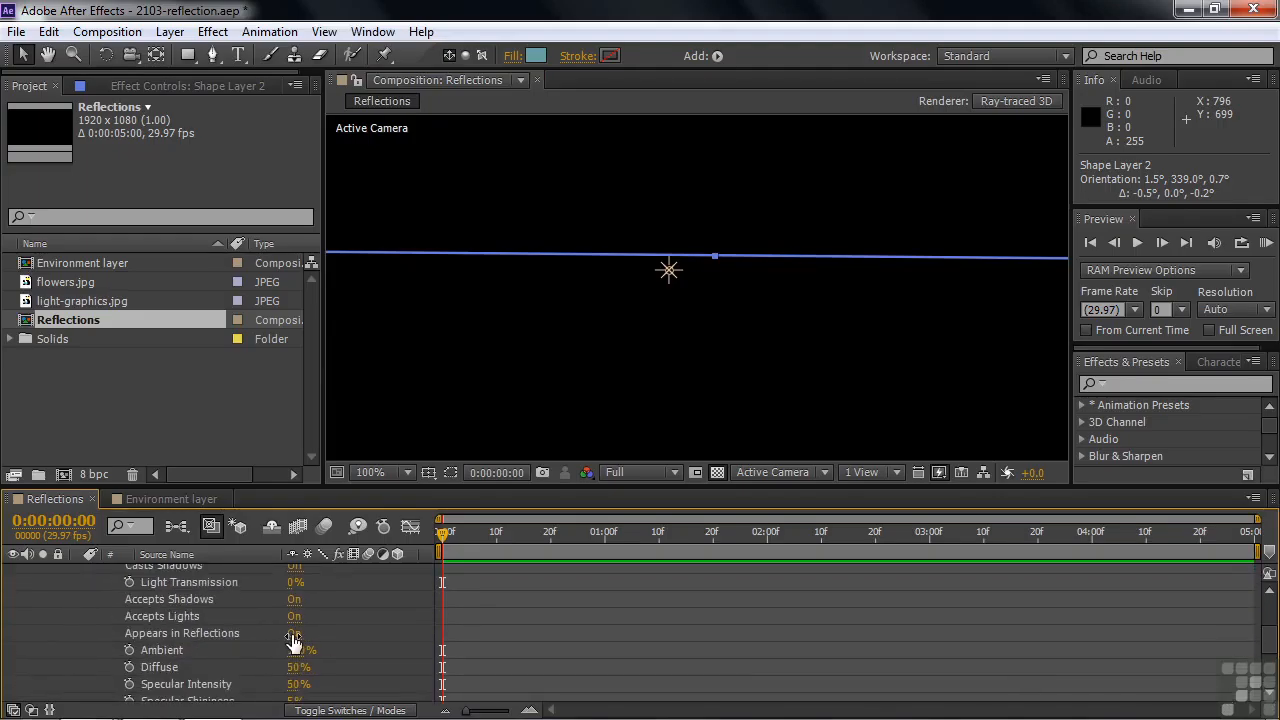
pyautogui.click(293, 634)
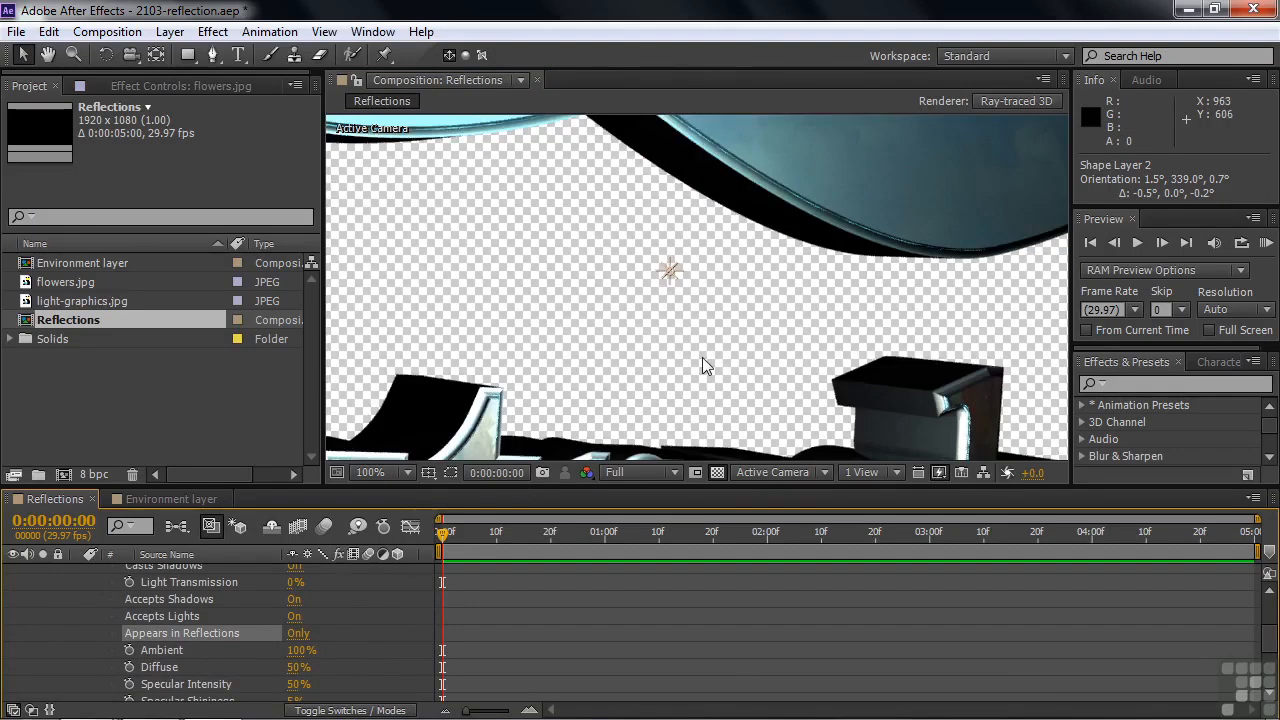
pyautogui.scroll(-4, 702, 359)
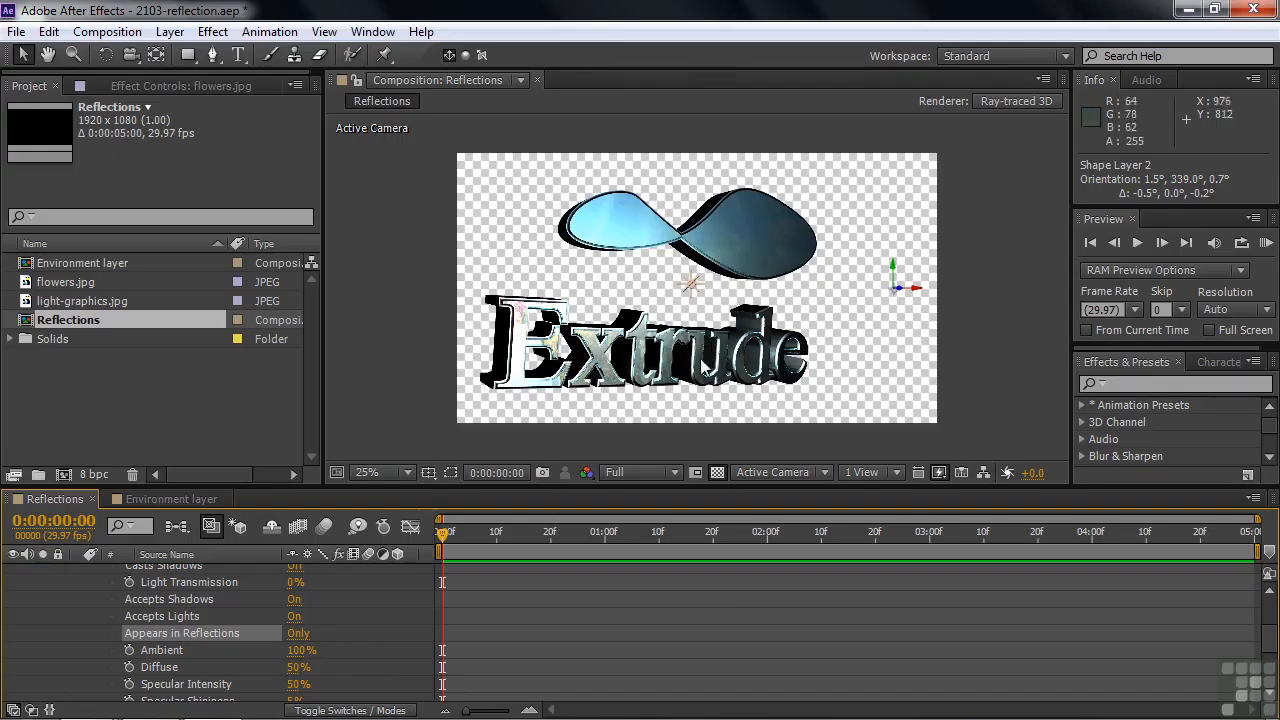
# Rotate Shape Layer 2 in 3D to an orientation of about 17.7°, 349.9°, 11.1°.
pyautogui.press('u')
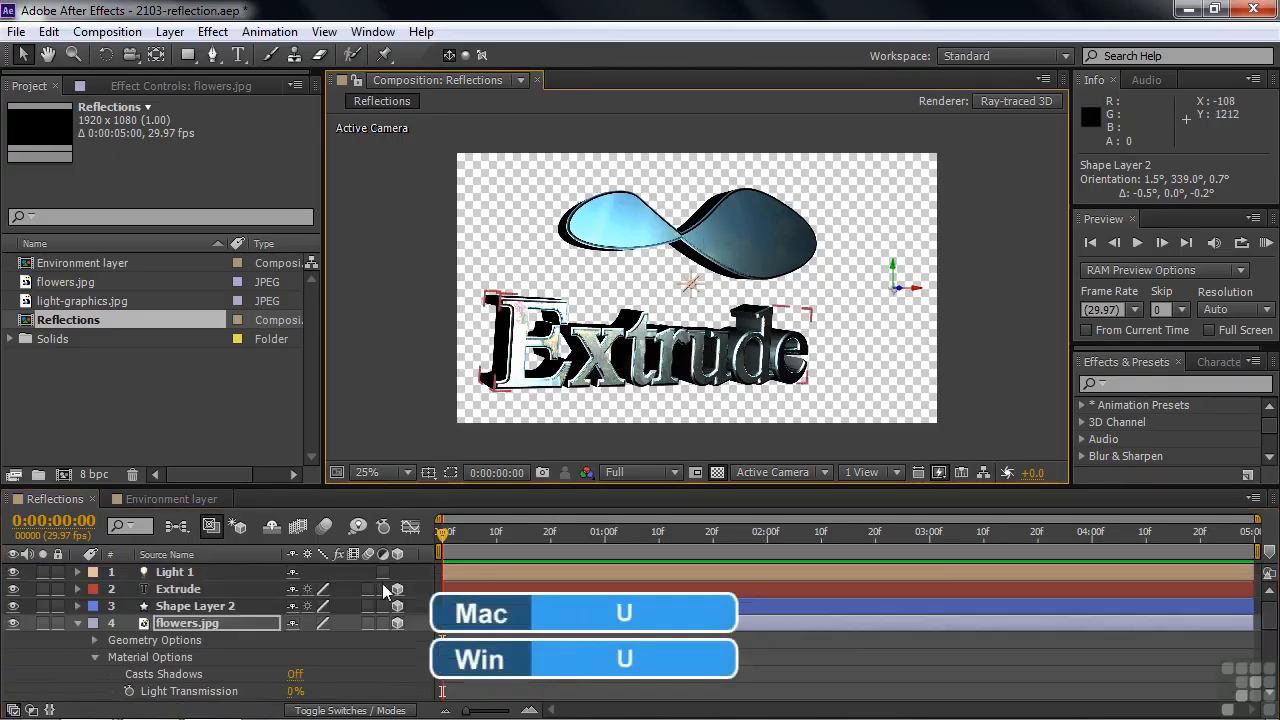
pyautogui.click(212, 606)
pyautogui.press('w')
pyautogui.moveTo(706, 250); pyautogui.dragTo(727, 244)
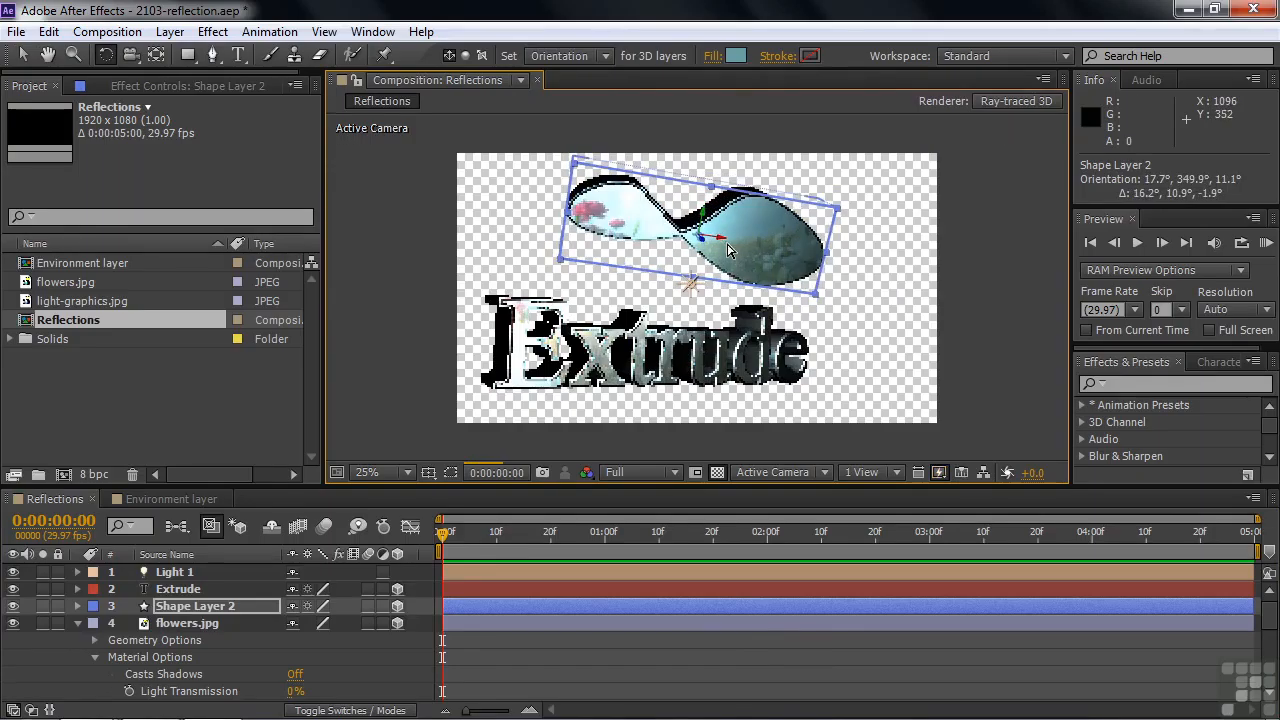
pyautogui.press('v')
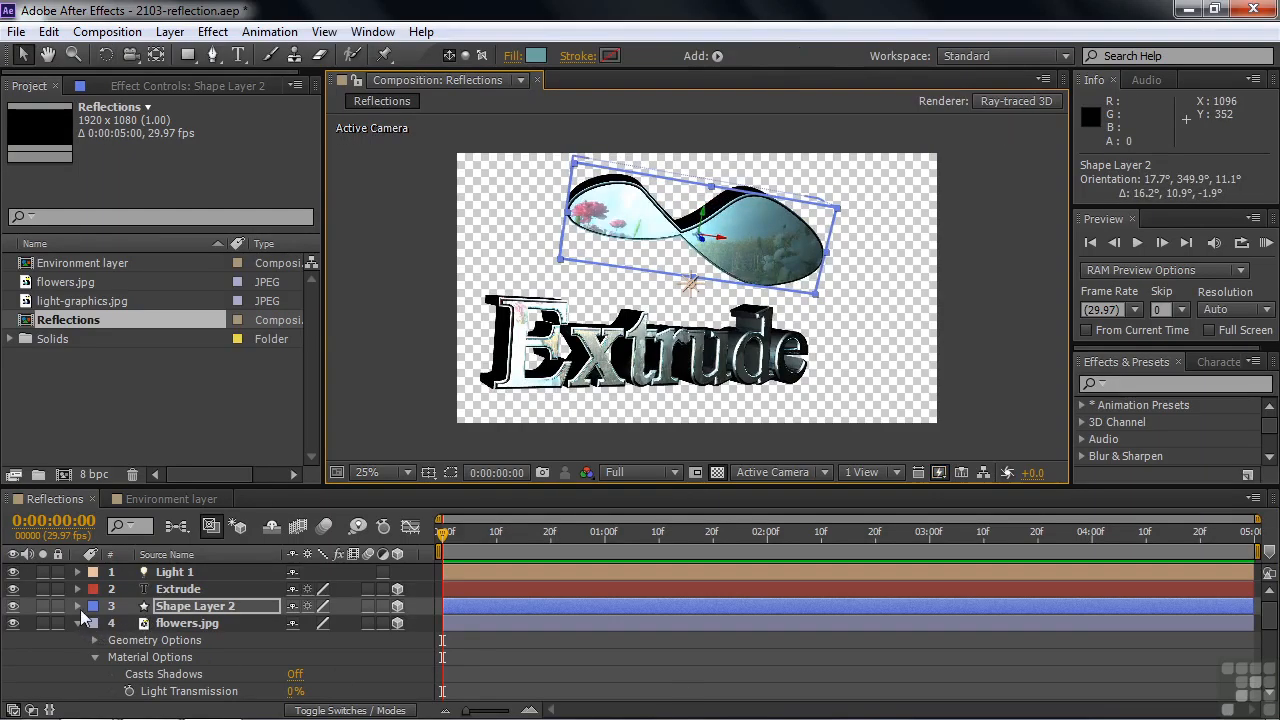
# Reveal the material options of Shape Layer 2 and examine its Reflection Intensity, Sharpness and Rolloff settings.
pyautogui.click(148, 606)
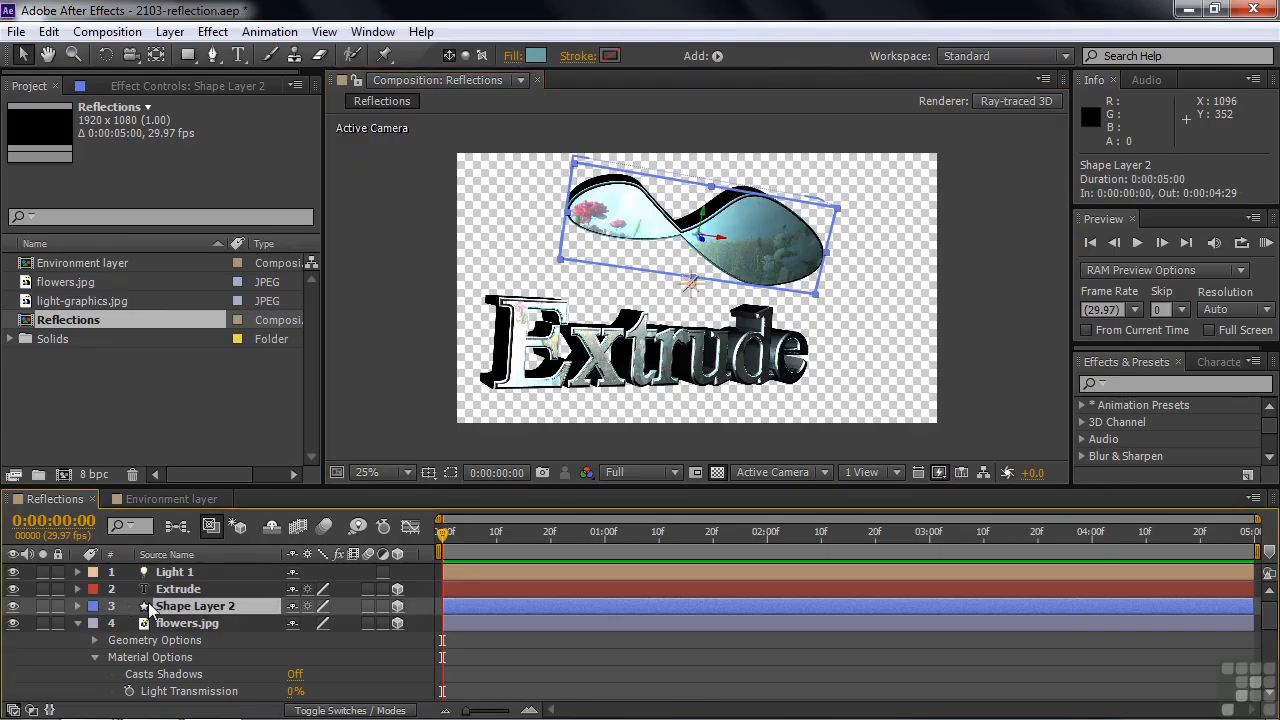
pyautogui.press('a')
pyautogui.press('a')
pyautogui.scroll(-5, 331, 654)
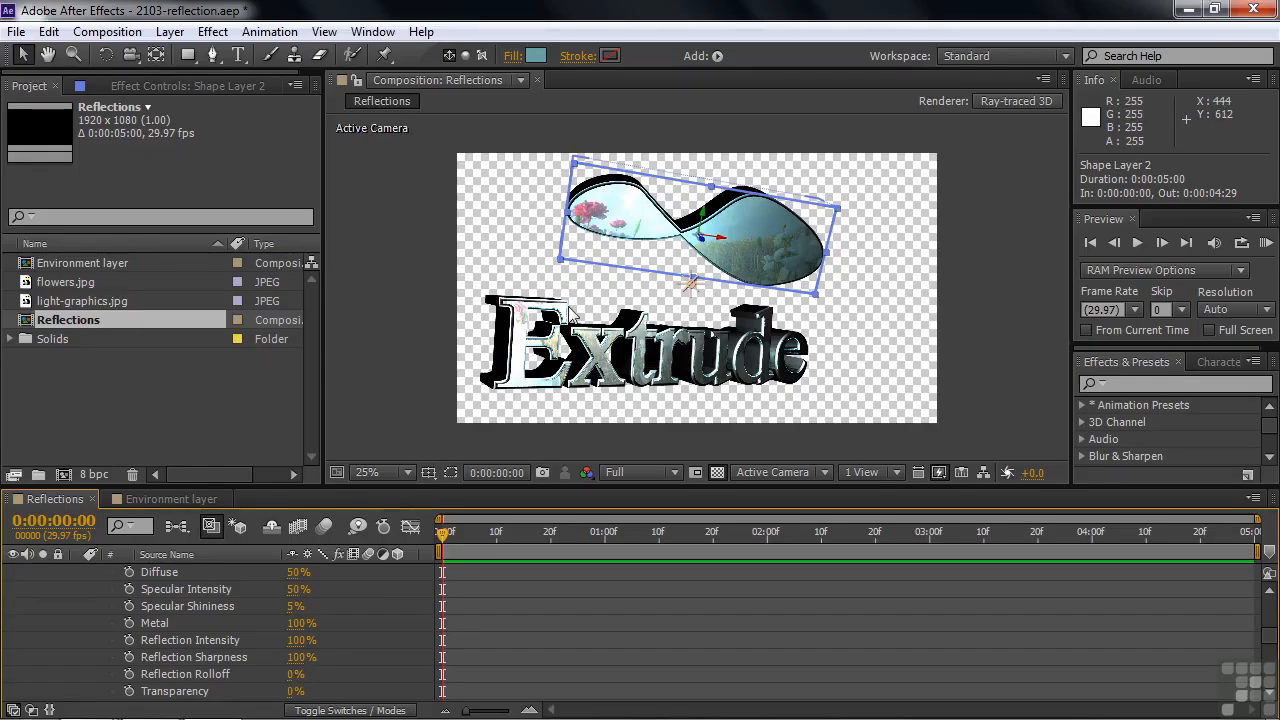
# Switch to the Environment layer composition and convert its light-graphics.jpg layer into an environment layer.
pyautogui.click(188, 495)
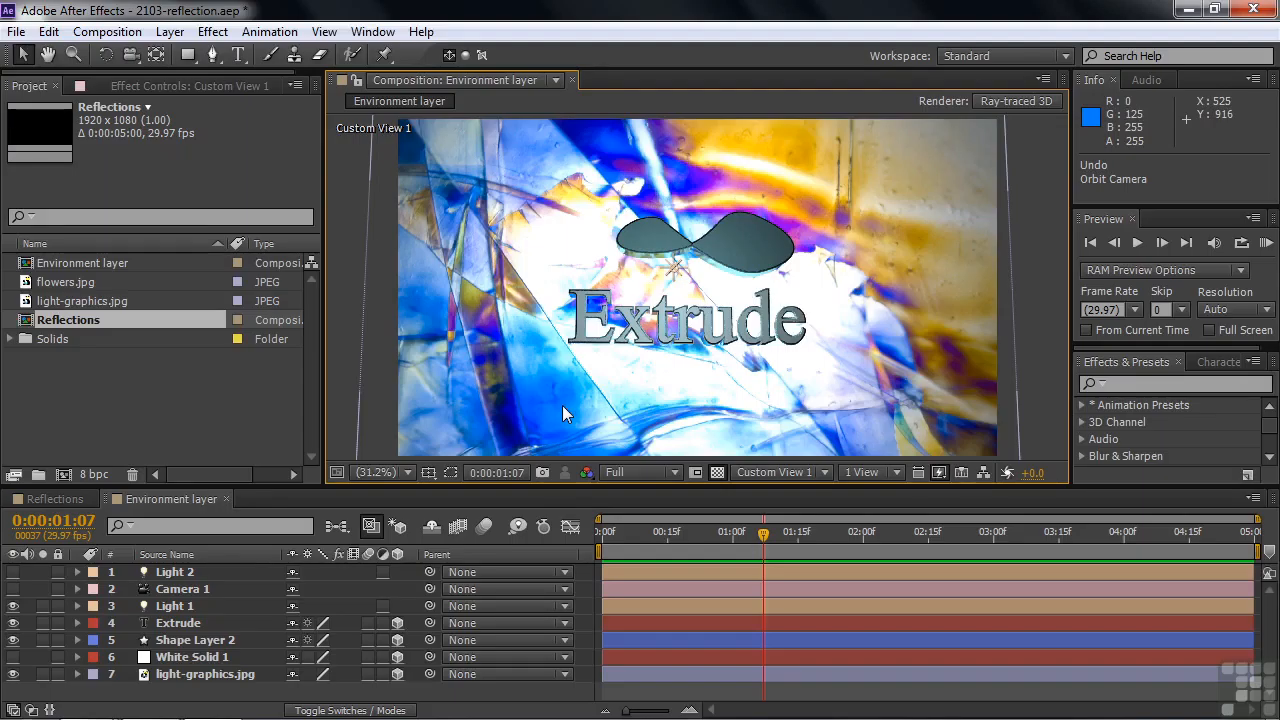
pyautogui.click(150, 300)
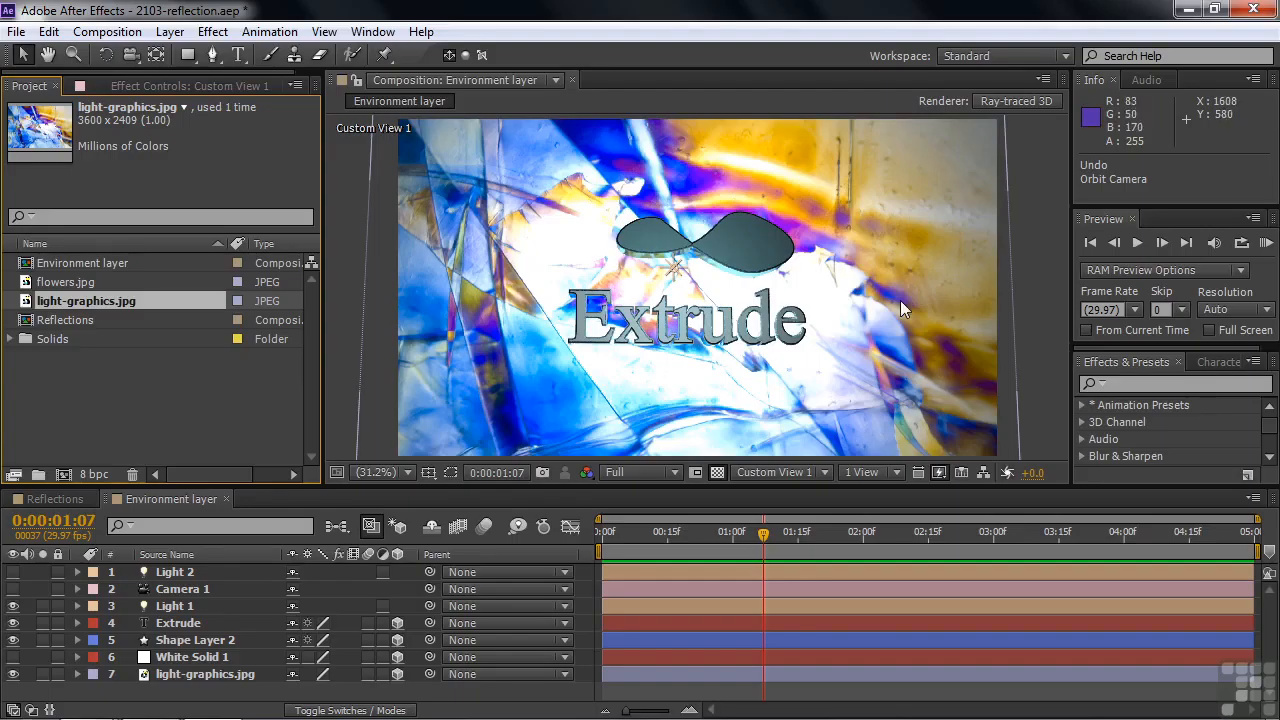
pyautogui.click(193, 678)
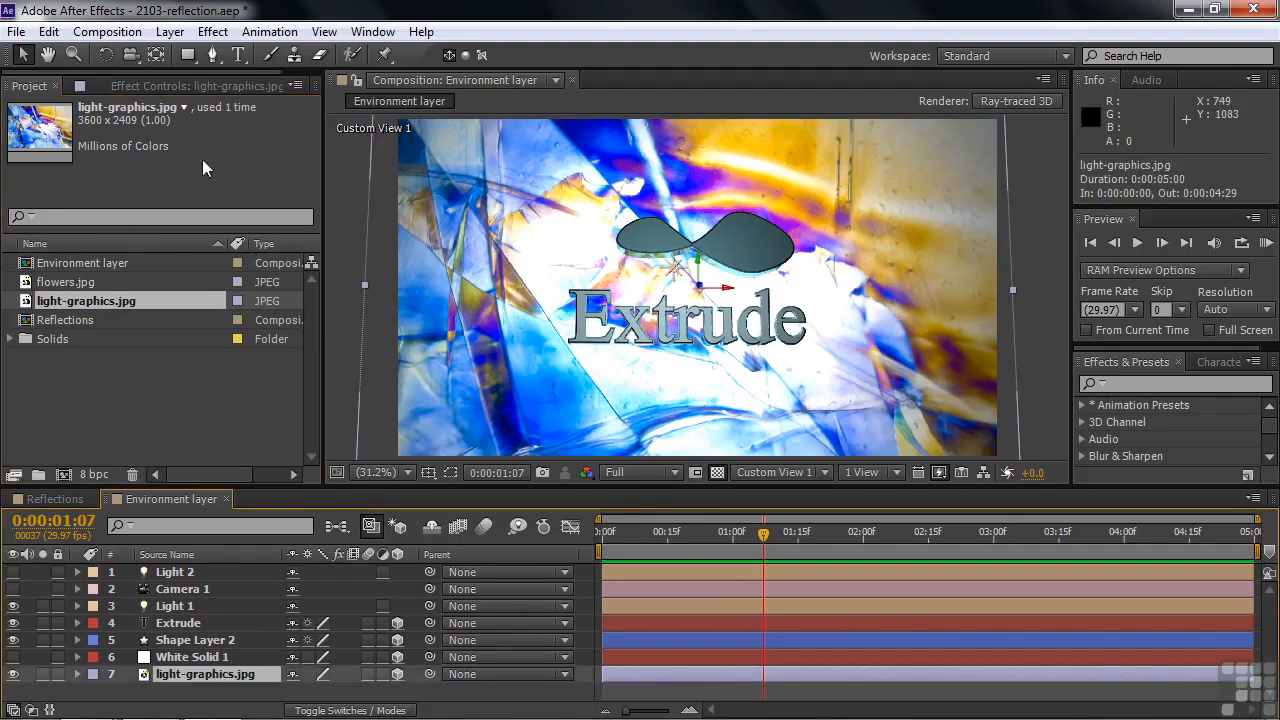
pyautogui.click(170, 31)
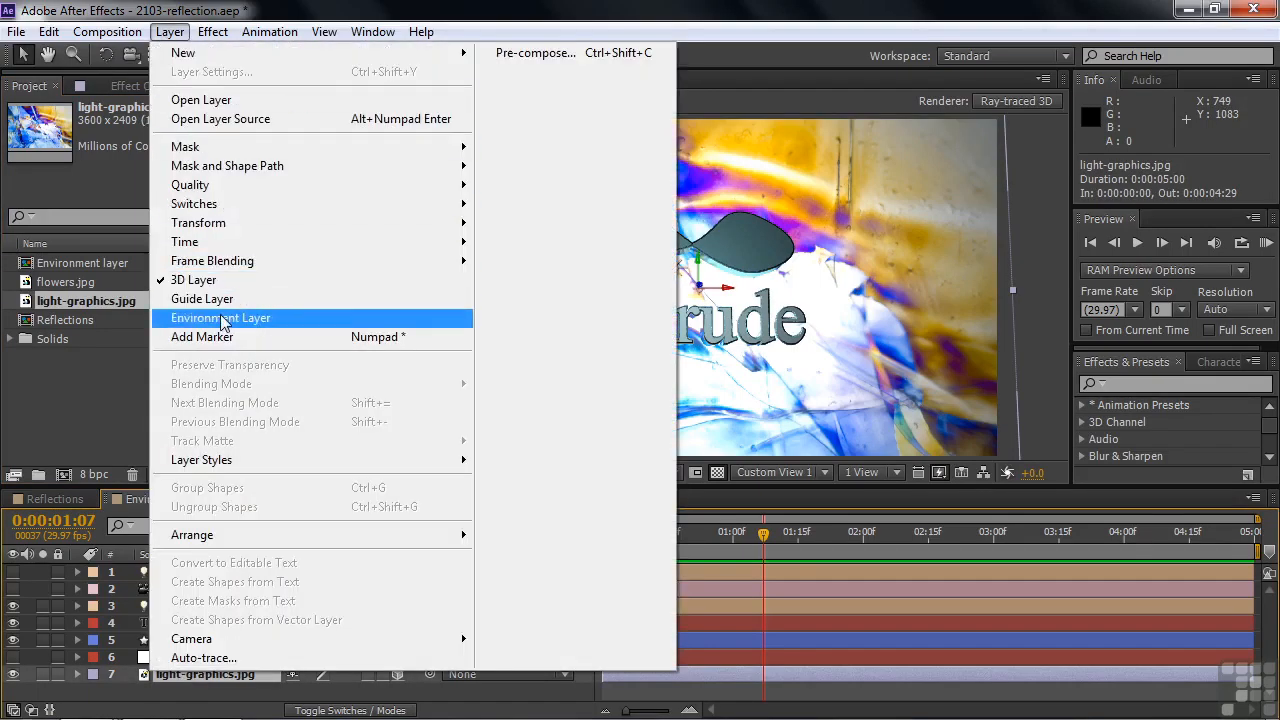
pyautogui.click(147, 698)
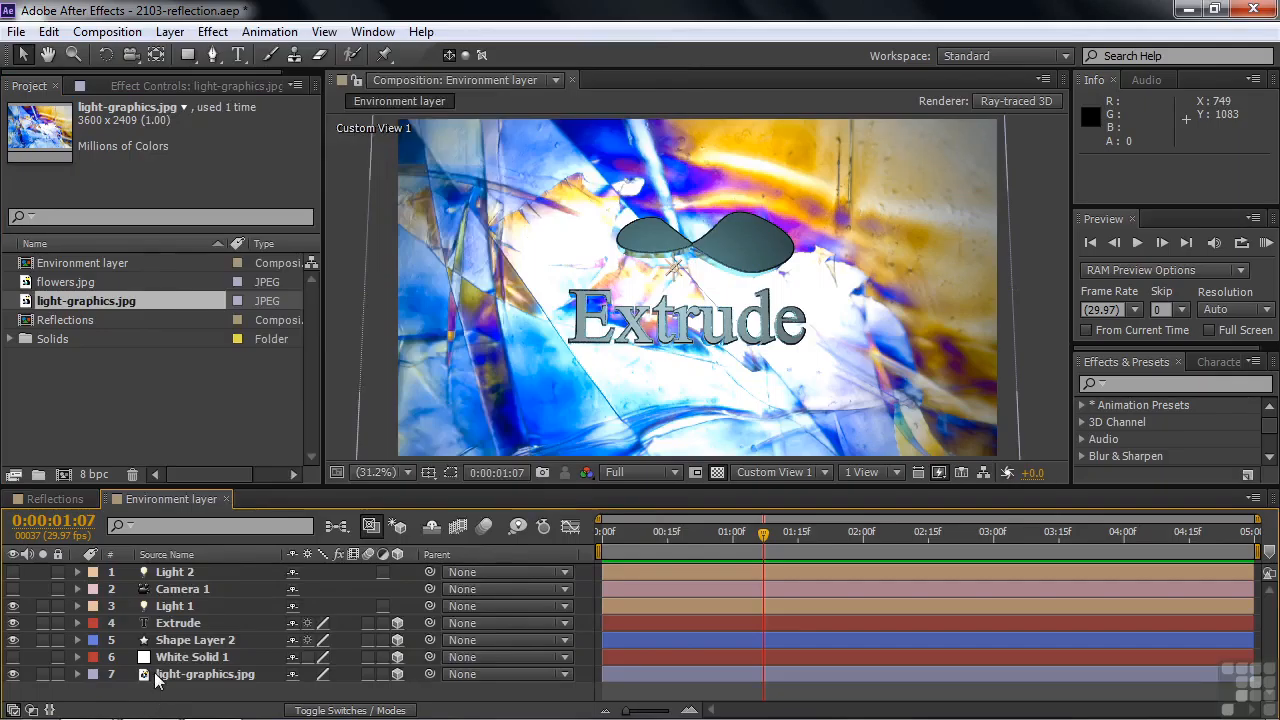
pyautogui.rightClick(157, 675)
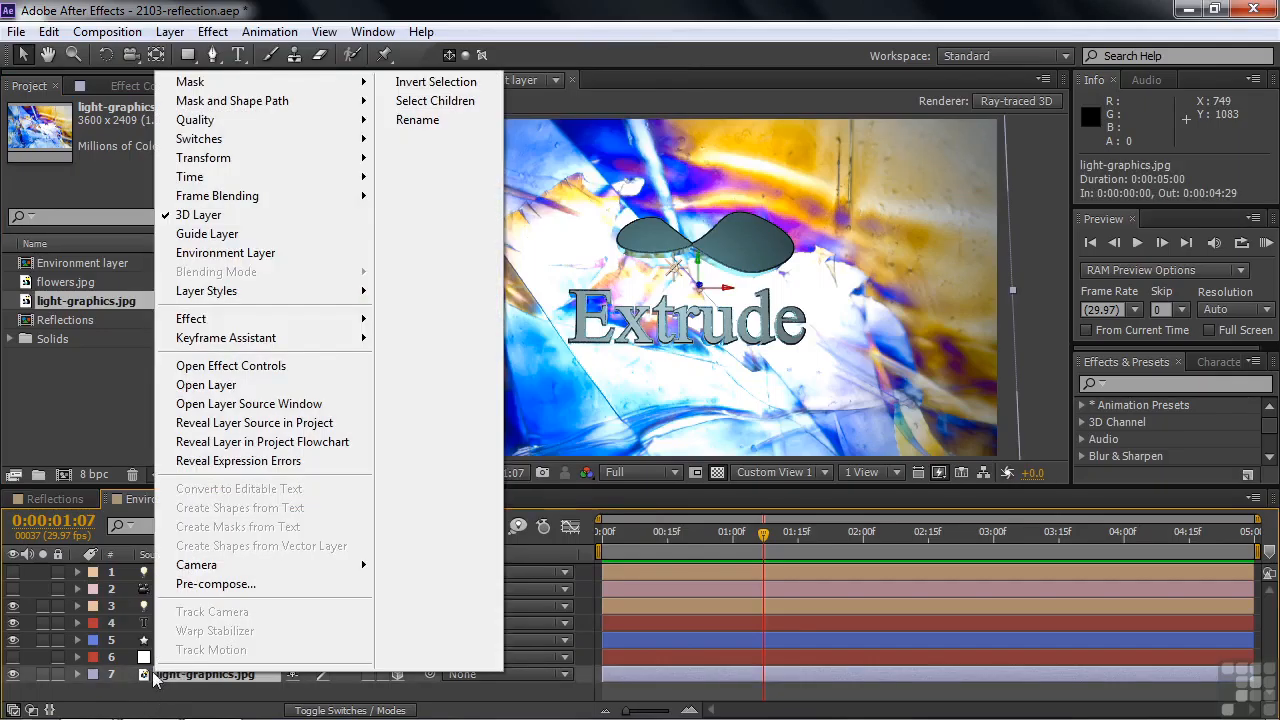
pyautogui.click(209, 252)
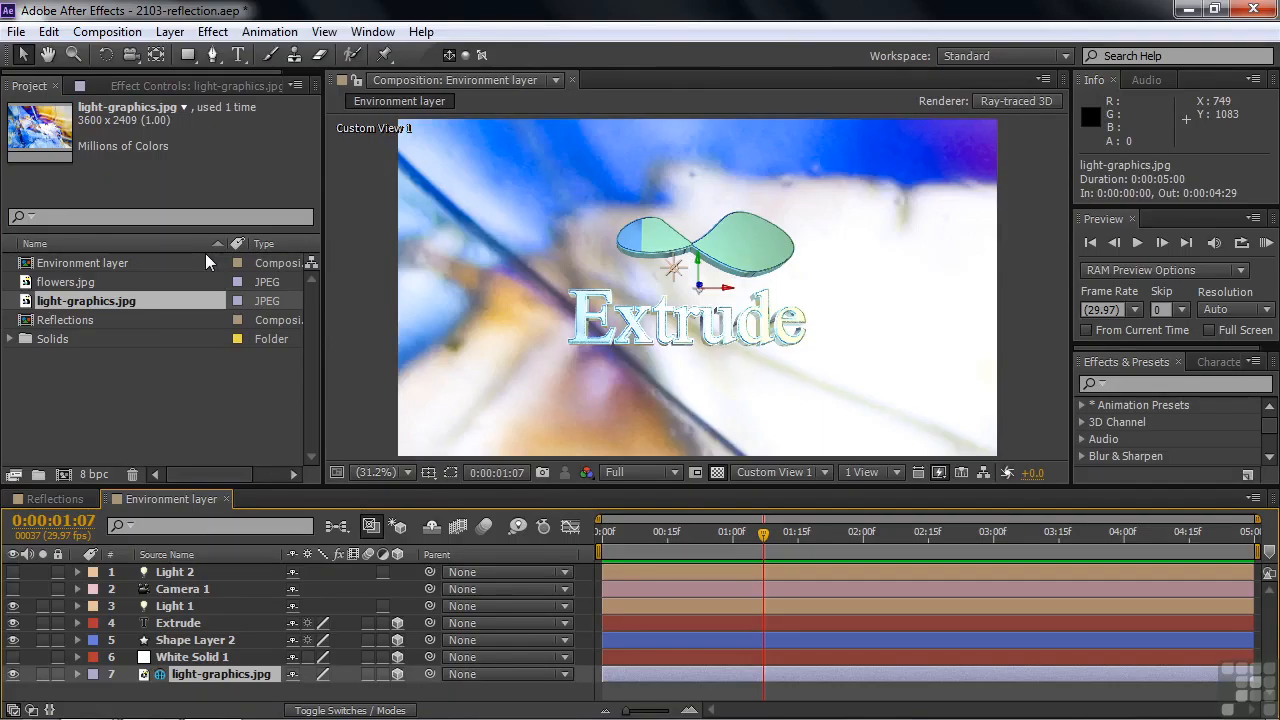
# Try Appears in Reflections set to Only on light-graphics.jpg, restore it to On, and turn the layer's Y Rotation to 184°.
pyautogui.click(78, 676)
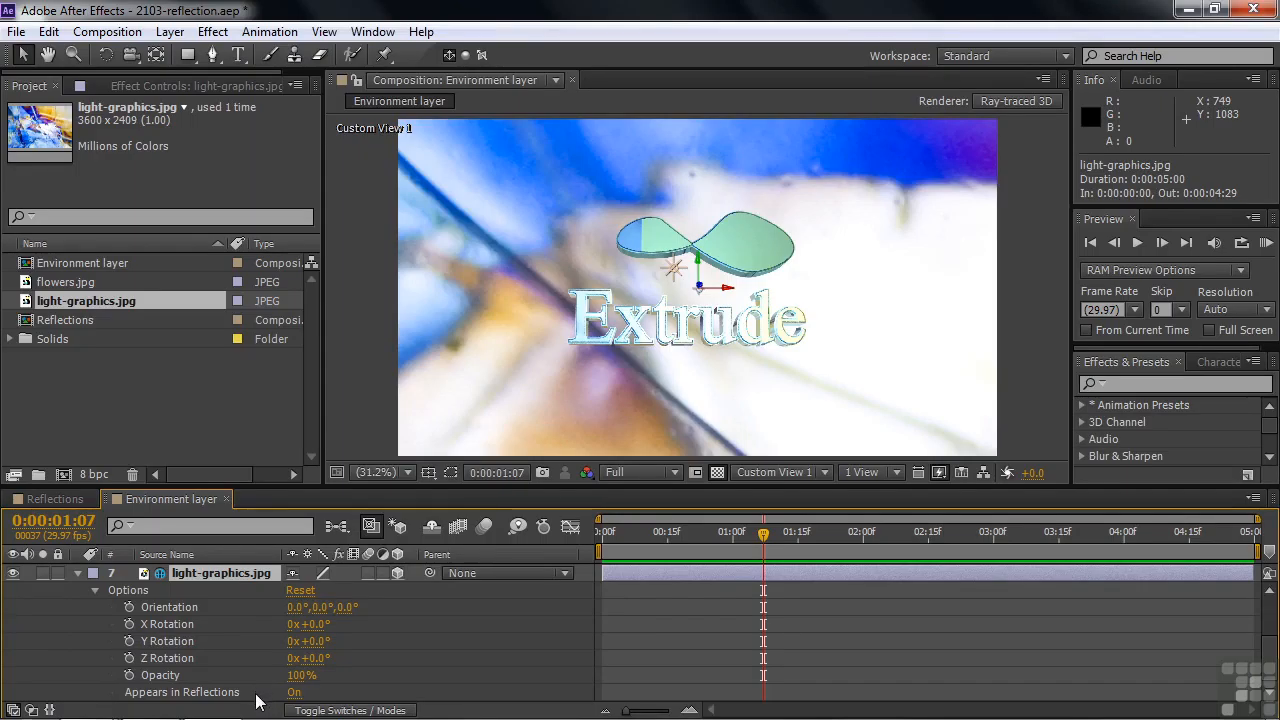
pyautogui.click(295, 693)
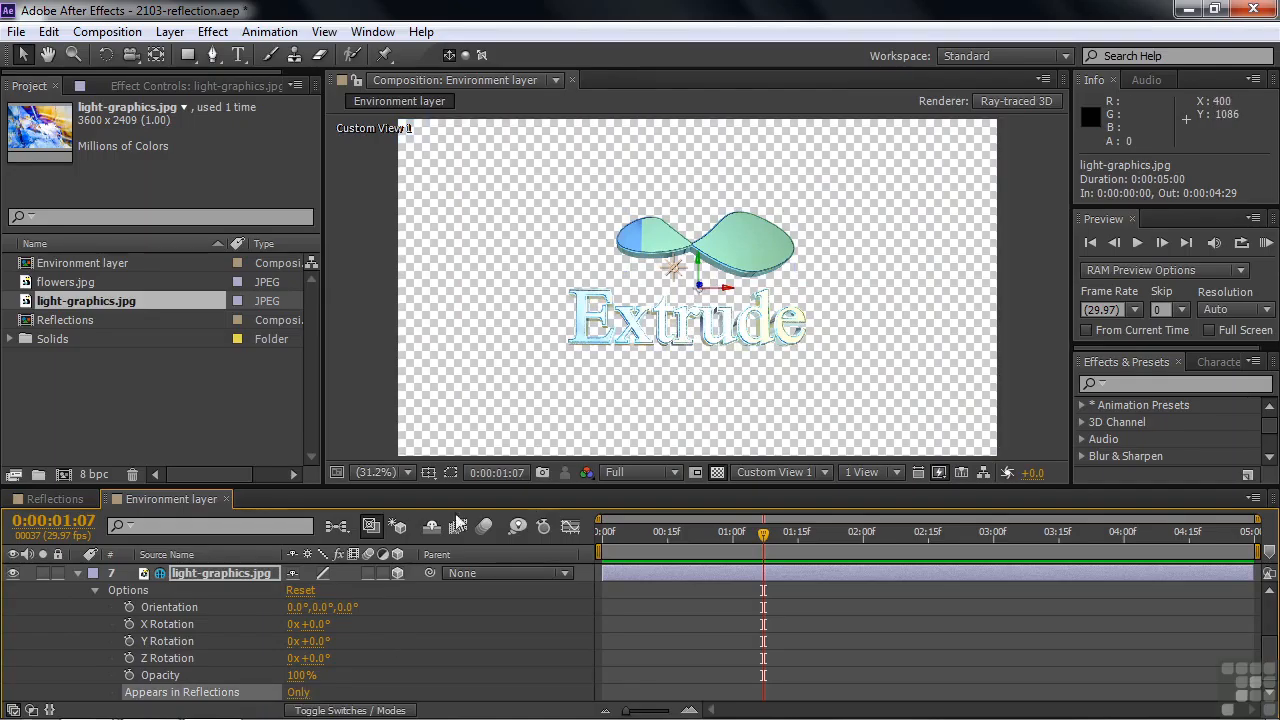
pyautogui.click(296, 693)
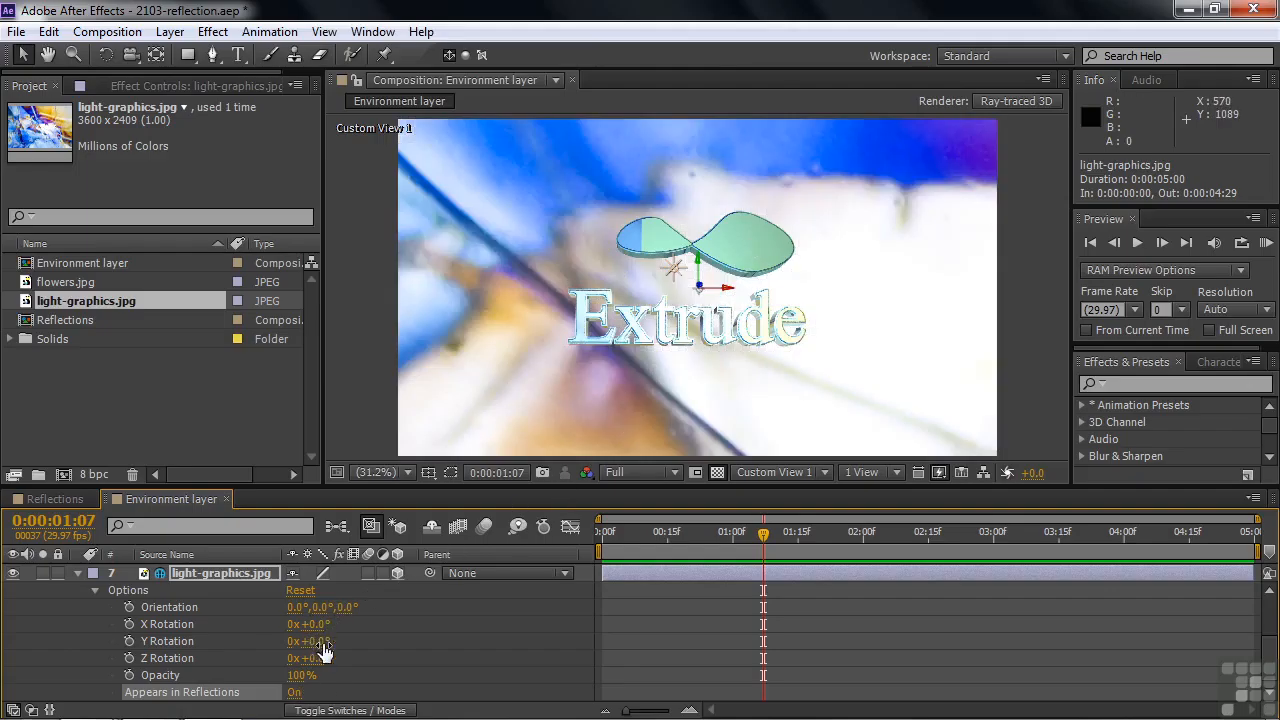
pyautogui.moveTo(309, 641); pyautogui.dragTo(503, 657)
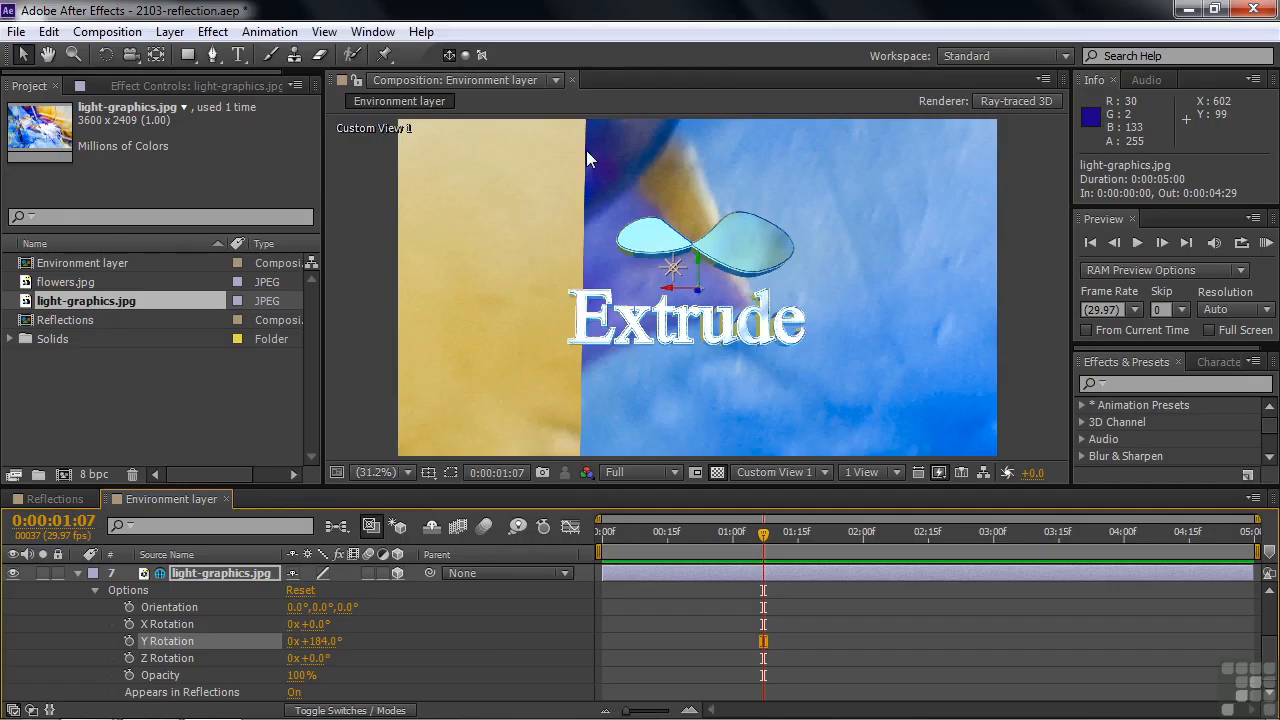
# Apply the CC RepeTile effect to light-graphics.jpg and set its Blend Borders to 14%.
pyautogui.click(1116, 383)
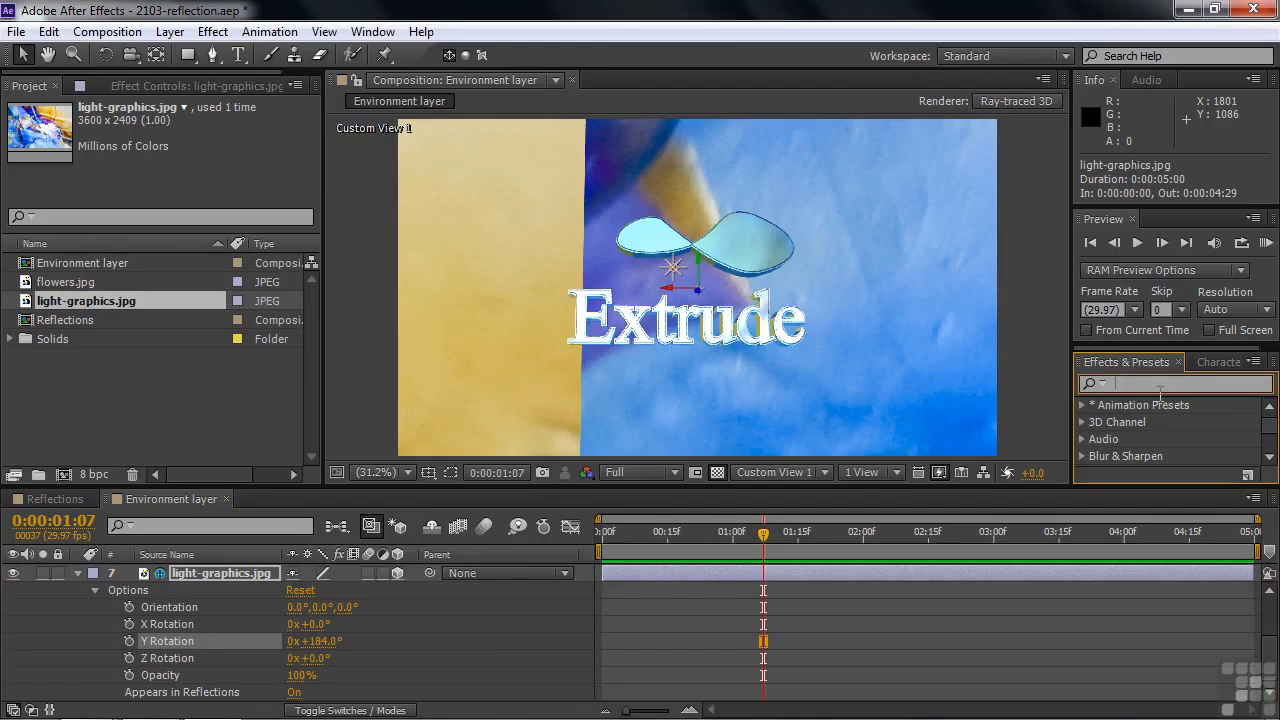
pyautogui.write('repe')
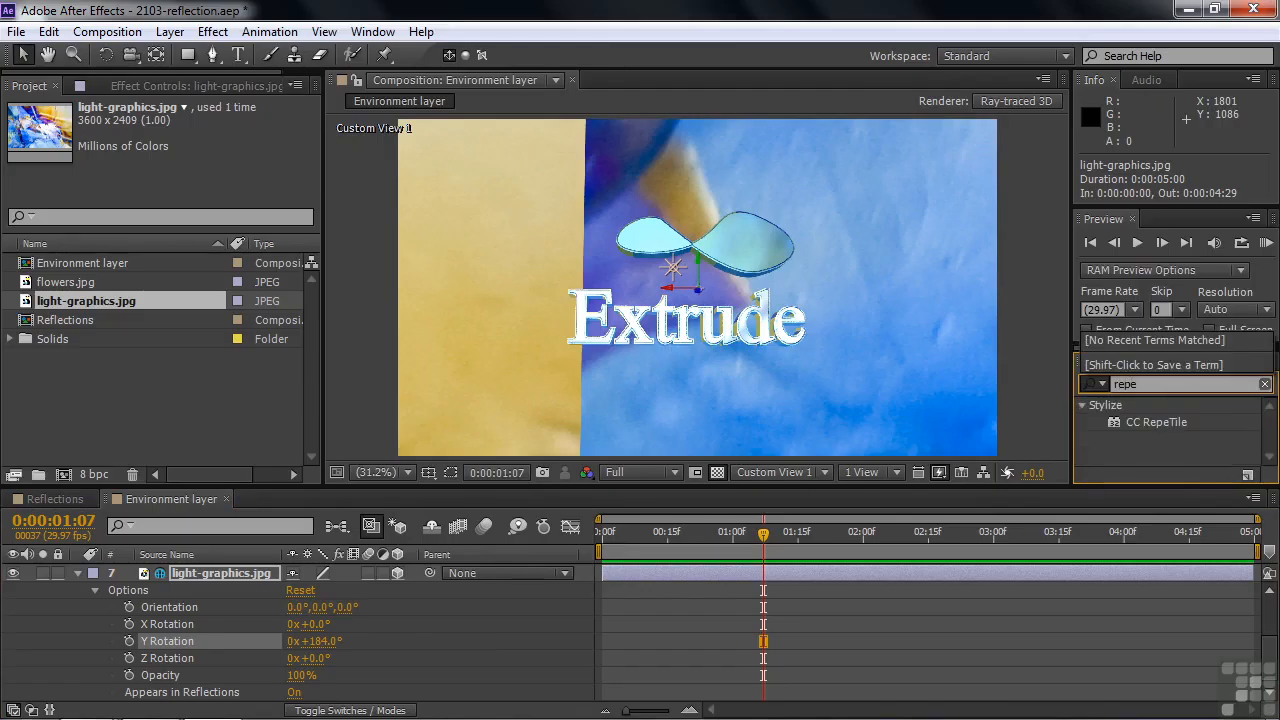
pyautogui.click(1125, 419)
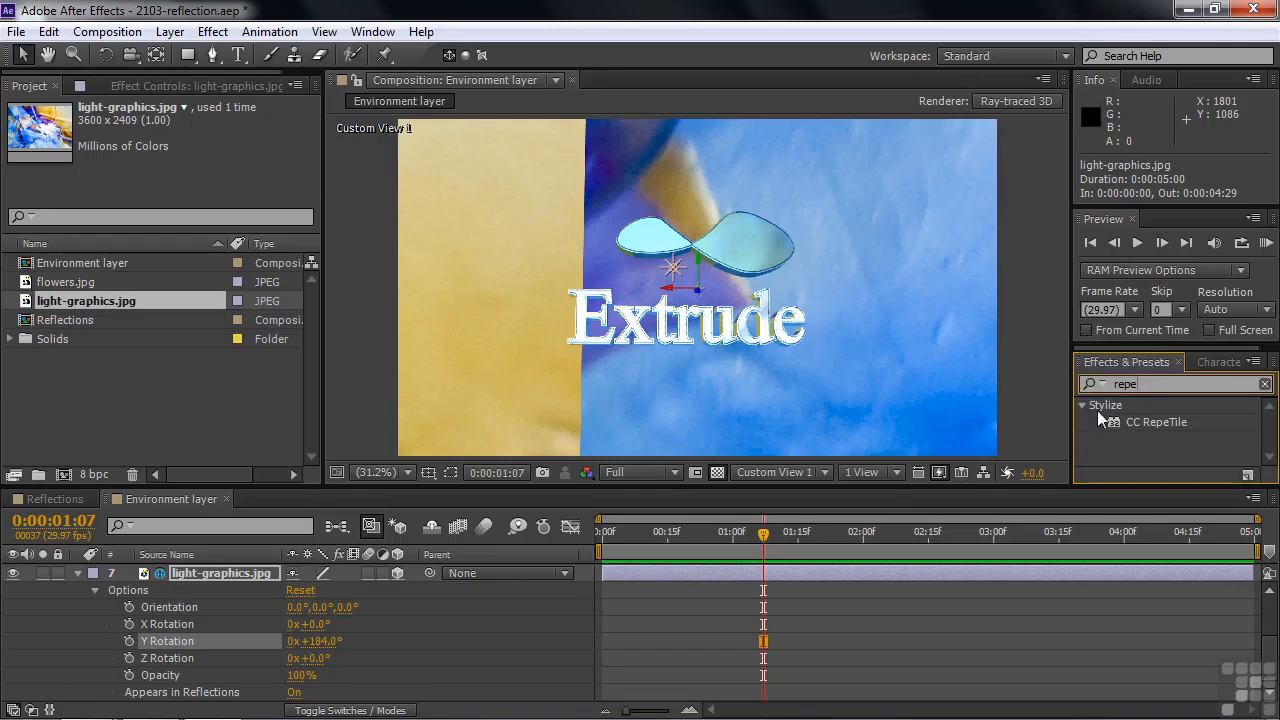
pyautogui.moveTo(1109, 418); pyautogui.dragTo(347, 526)
pyautogui.moveTo(245, 575); pyautogui.dragTo(207, 678)
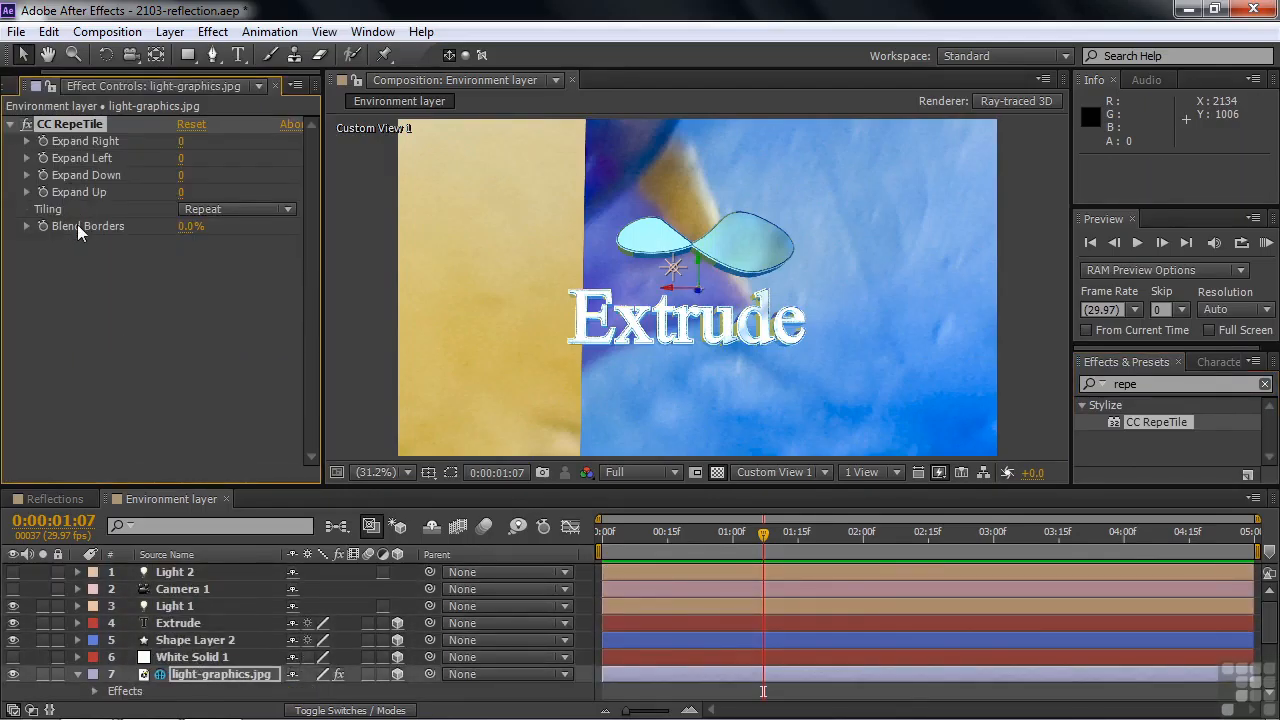
pyautogui.moveTo(195, 226); pyautogui.dragTo(194, 227)
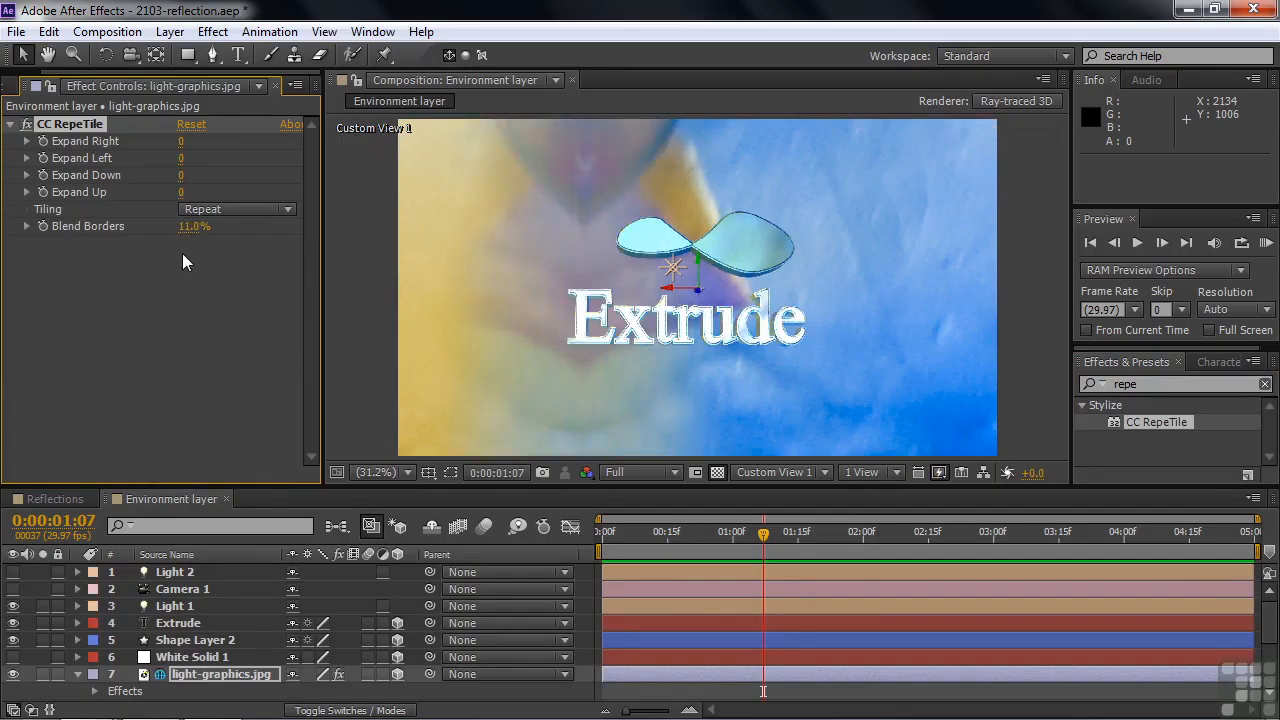
pyautogui.moveTo(191, 227); pyautogui.dragTo(193, 228)
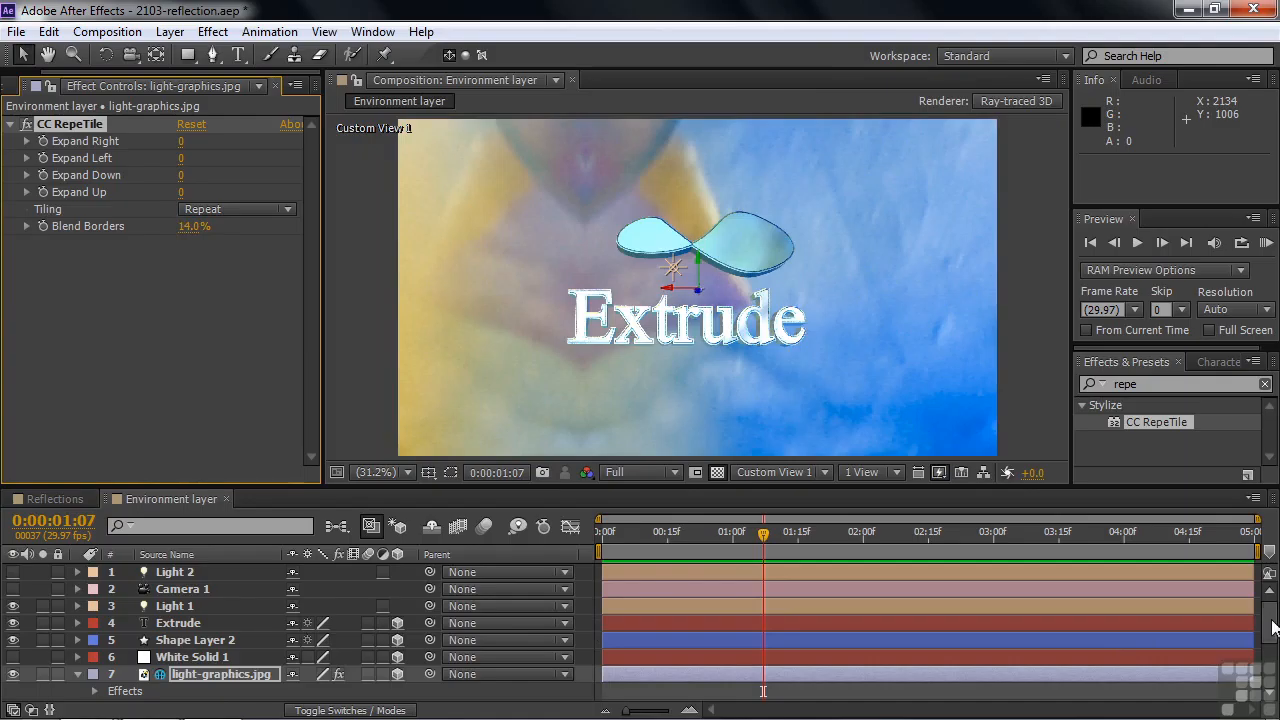
# Set the Y Rotation of the light-graphics.jpg environment layer to 273° and collapse the layer's properties.
pyautogui.scroll(-4, 395, 667)
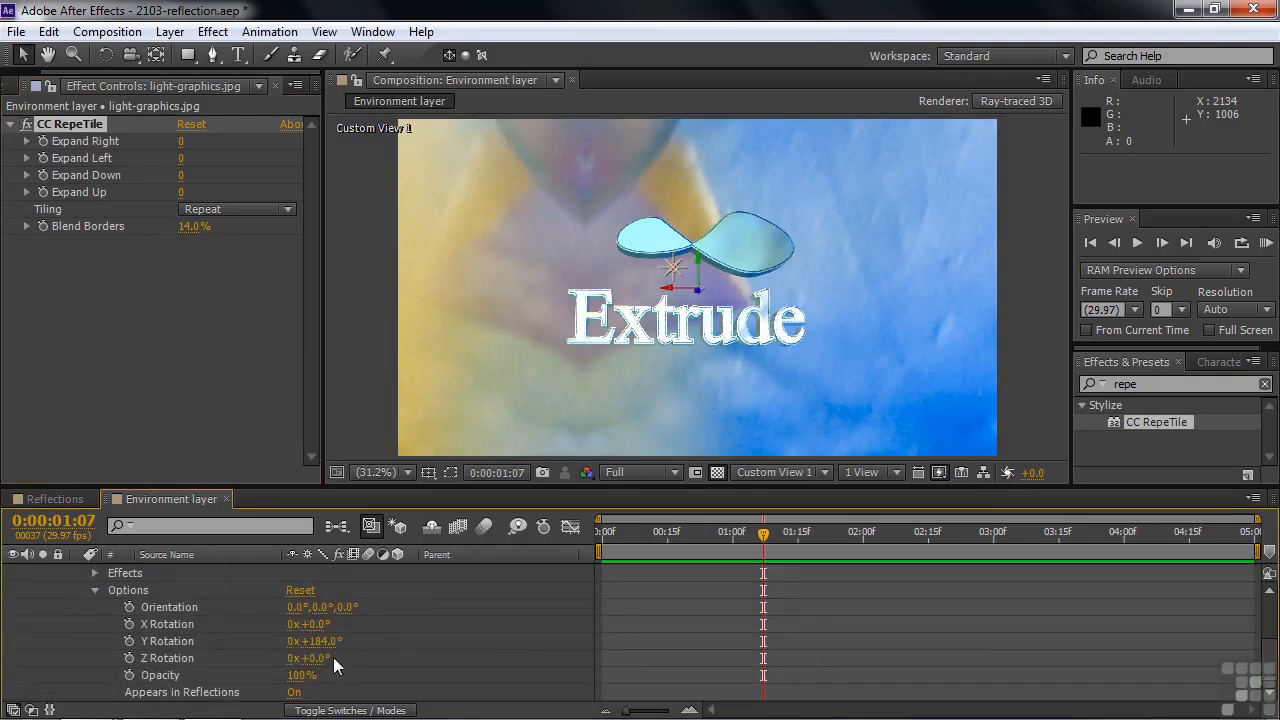
pyautogui.moveTo(320, 642); pyautogui.dragTo(419, 657)
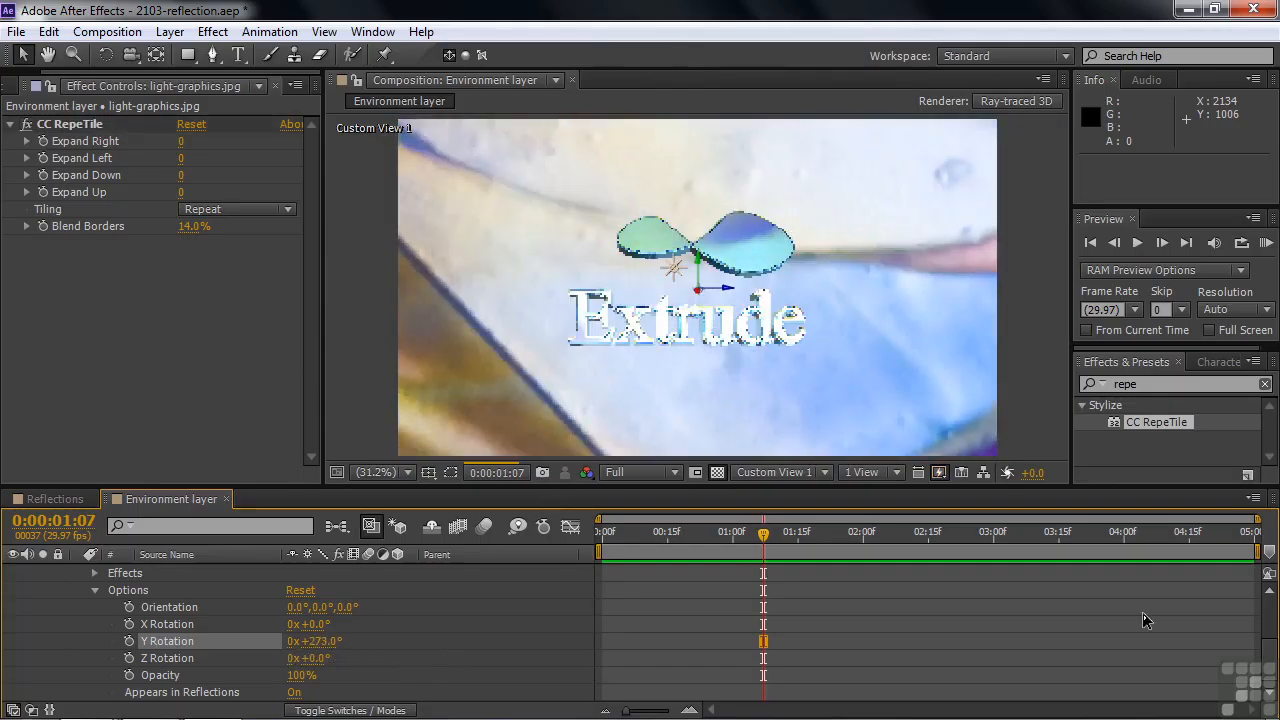
pyautogui.scroll(3, 1033, 634)
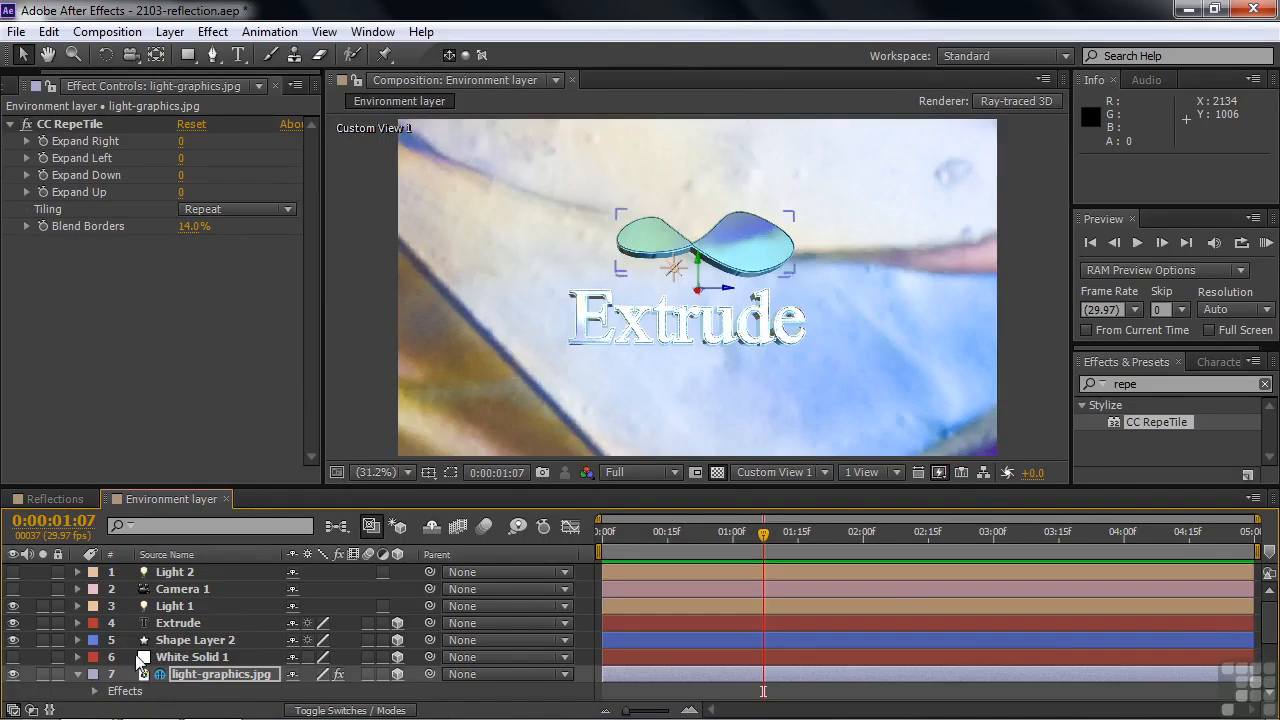
pyautogui.click(77, 675)
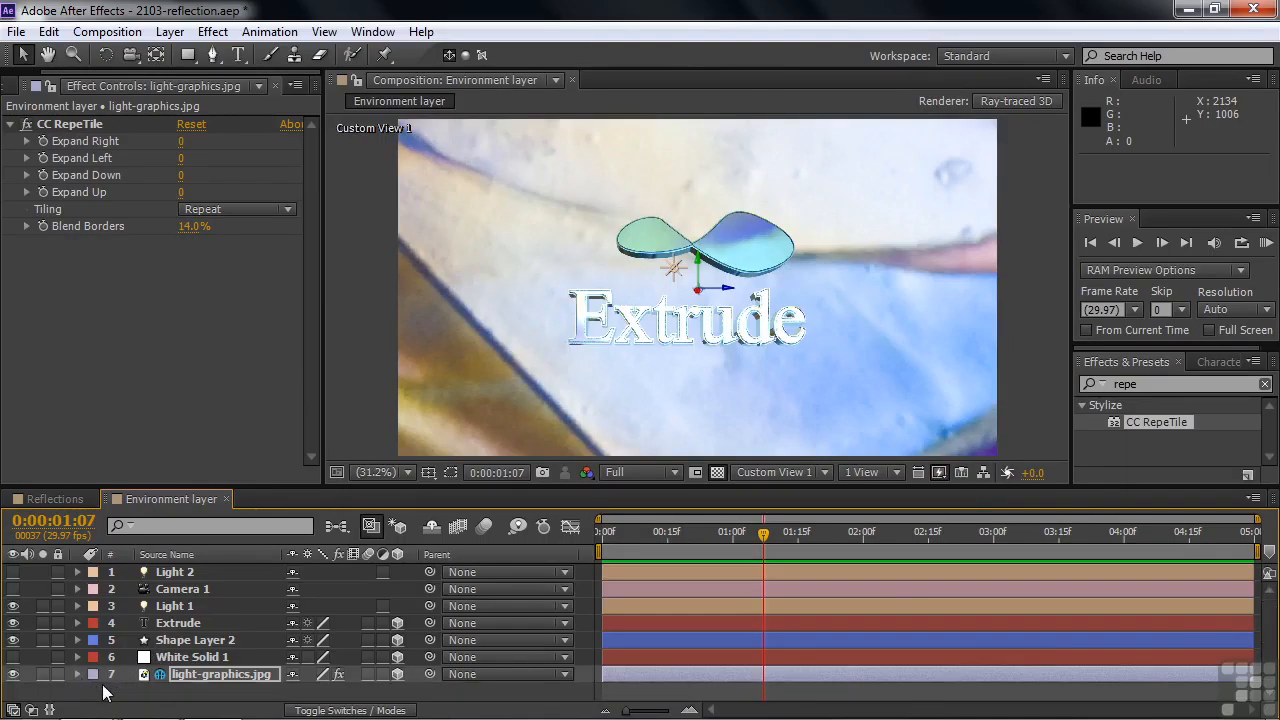
# Enable Camera 1, switch the composition to the Active Camera view and set the camera's Y Rotation to 1x+2°.
pyautogui.click(17, 587)
pyautogui.click(13, 590)
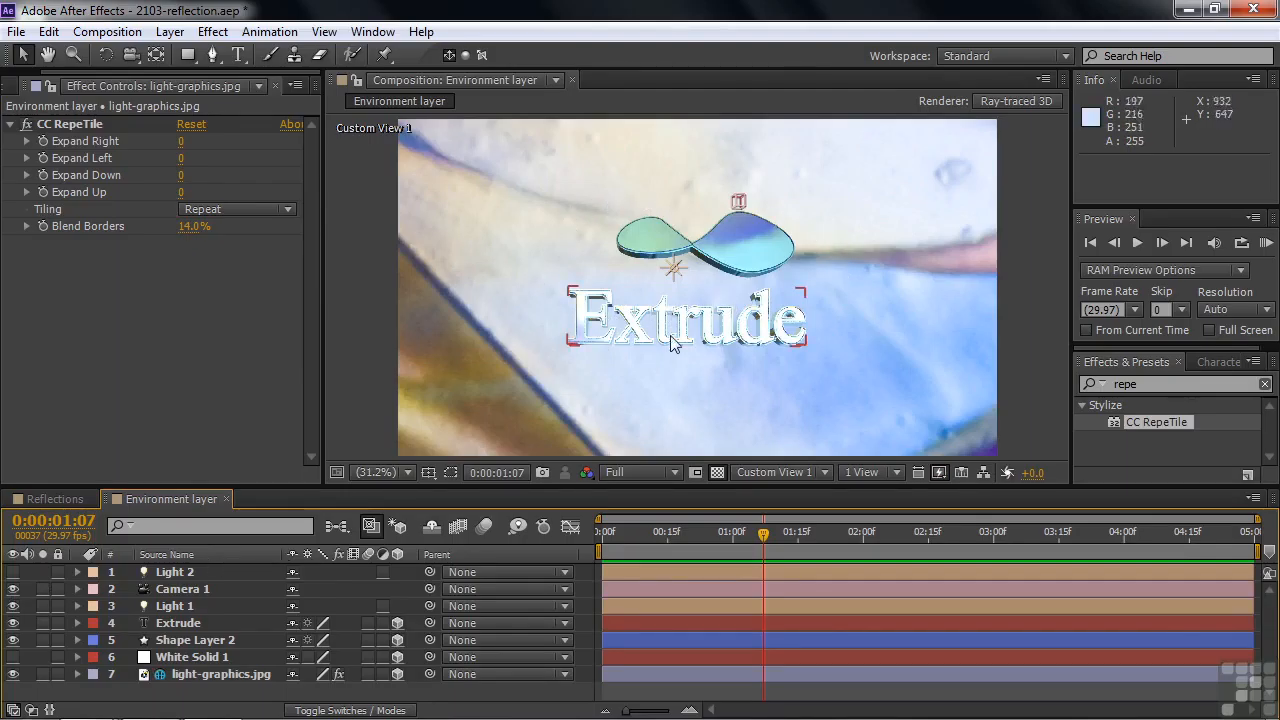
pyautogui.click(179, 589)
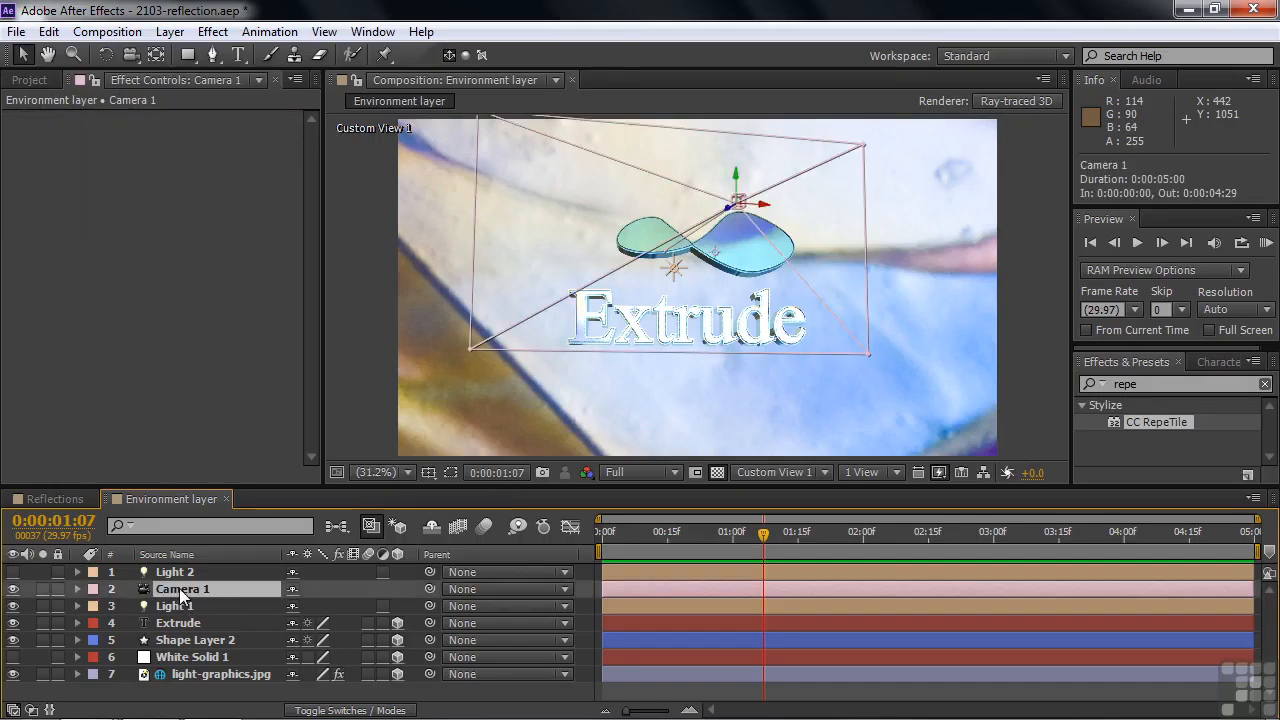
pyautogui.press('r')
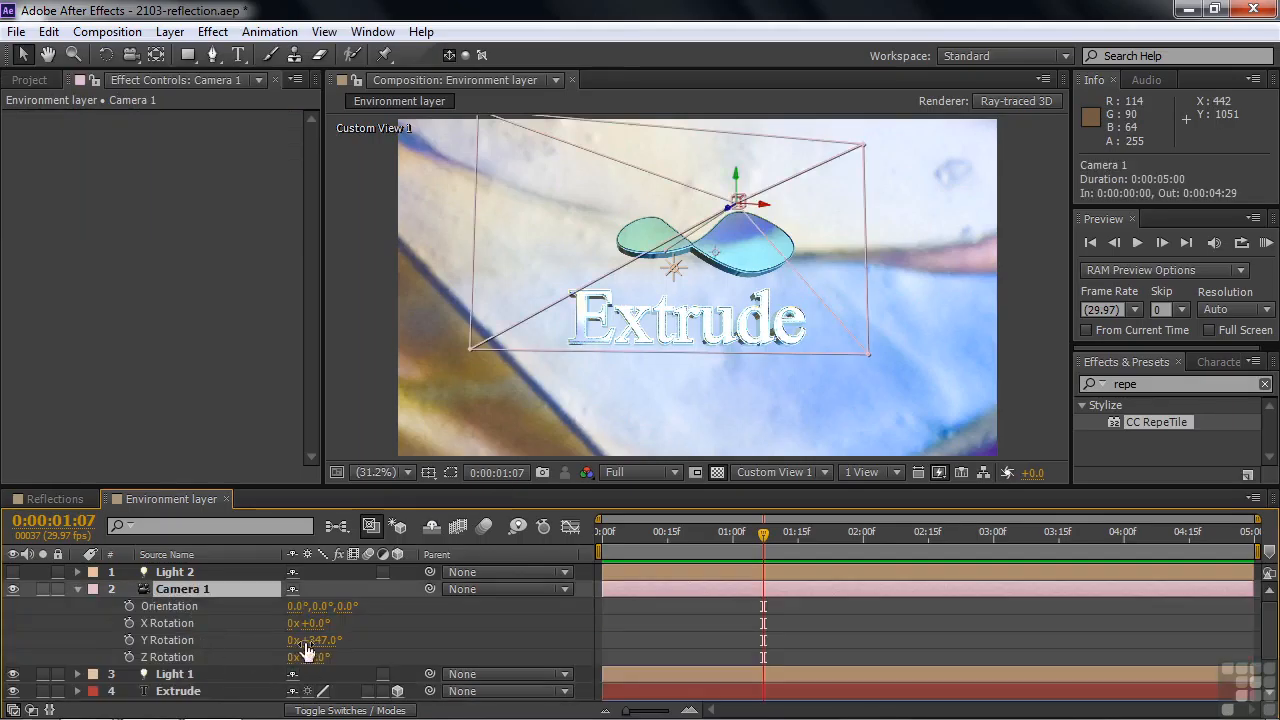
pyautogui.moveTo(322, 648); pyautogui.dragTo(333, 645)
pyautogui.click(829, 475)
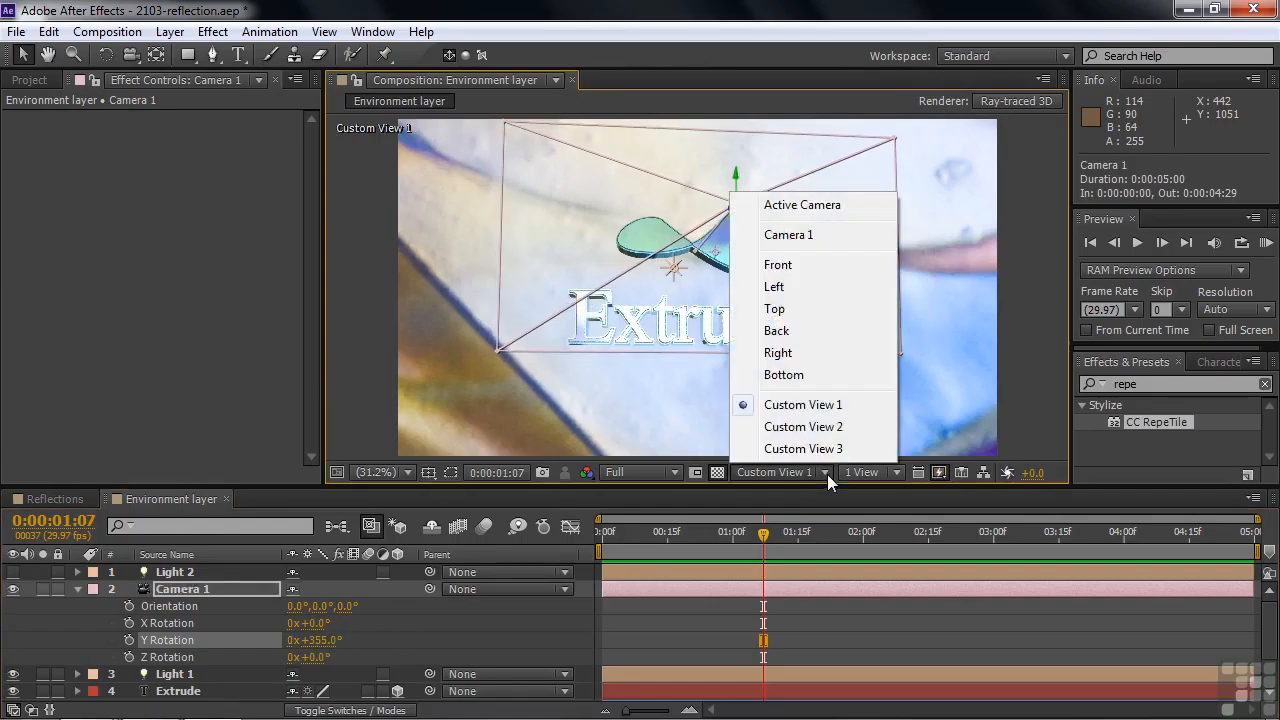
pyautogui.click(777, 205)
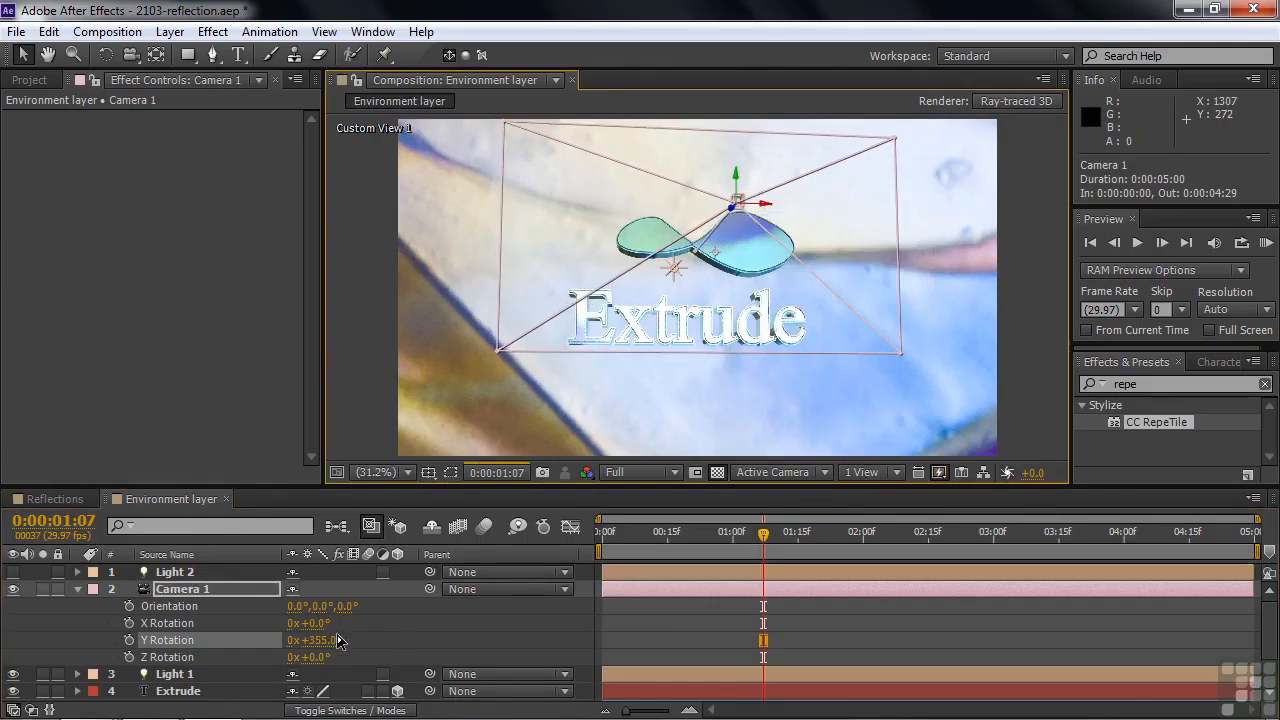
pyautogui.moveTo(338, 640)
pyautogui.mouseDown()
pyautogui.moveTo(310, 659)
pyautogui.moveTo(336, 648)
pyautogui.moveTo(349, 662)
pyautogui.mouseUp()
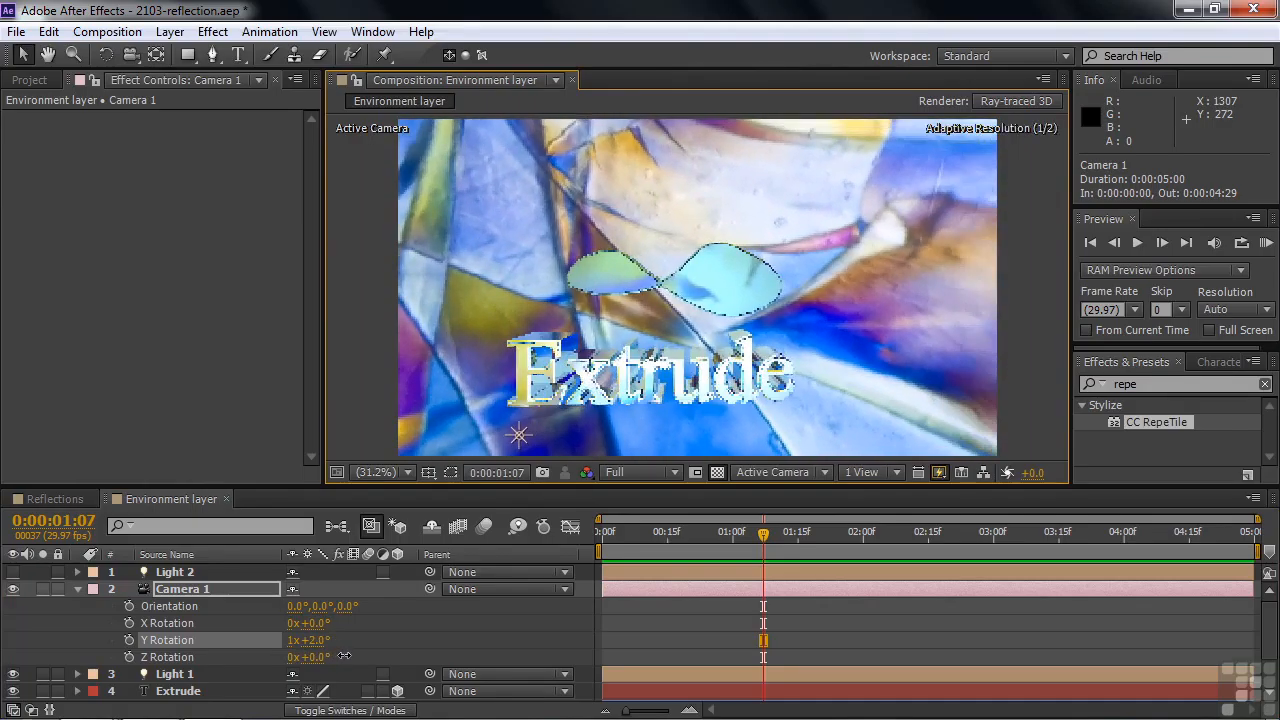
# Create an orbit null for Camera 1.
pyautogui.click(177, 588)
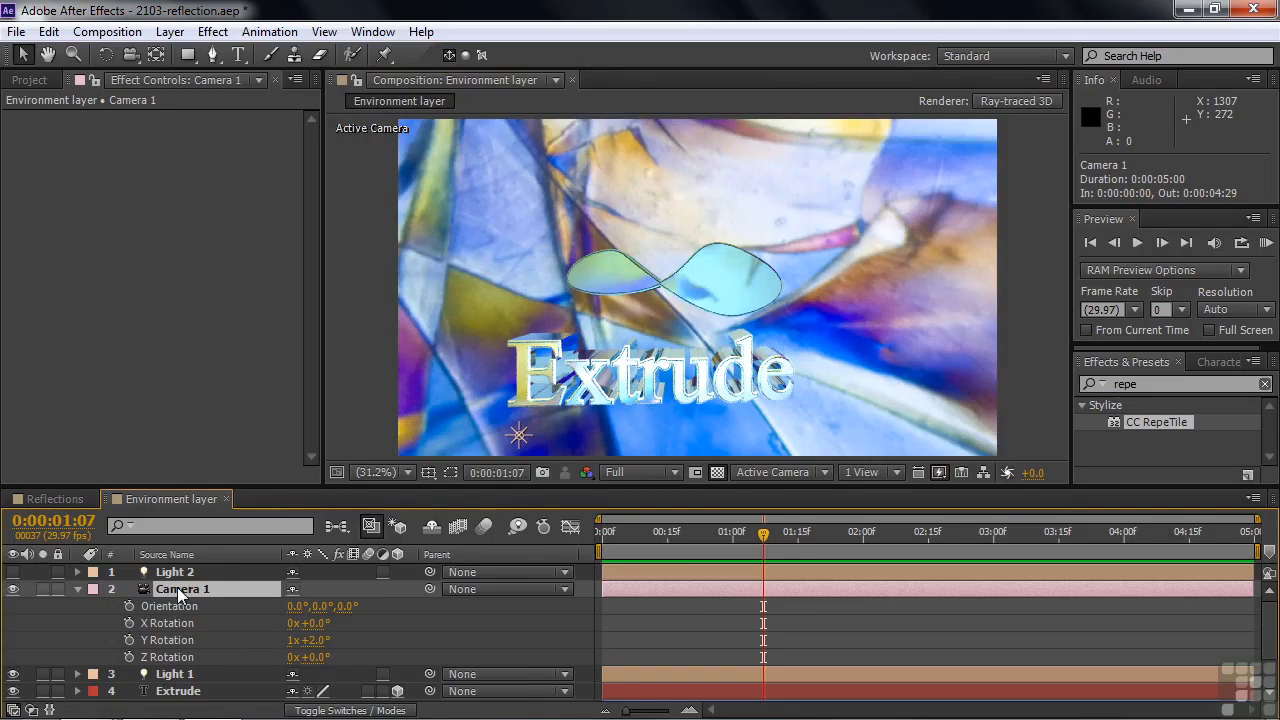
pyautogui.rightClick(177, 588)
pyautogui.moveTo(221, 616)
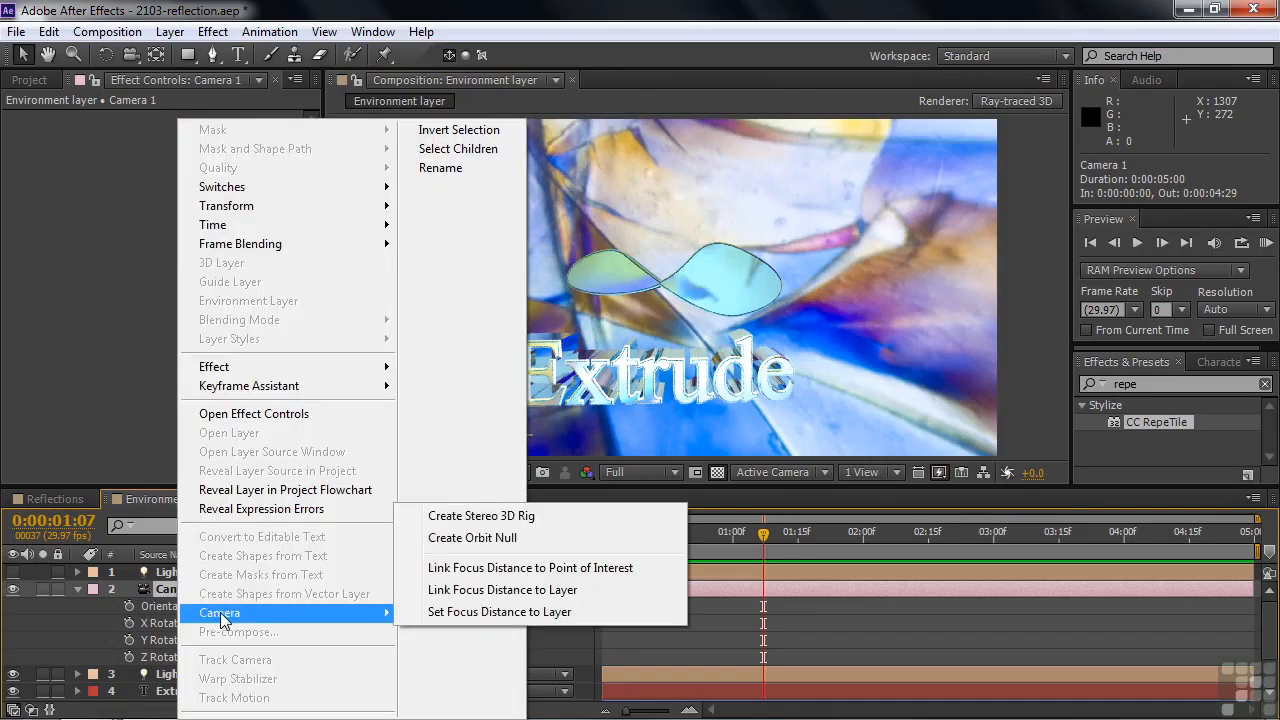
pyautogui.click(470, 540)
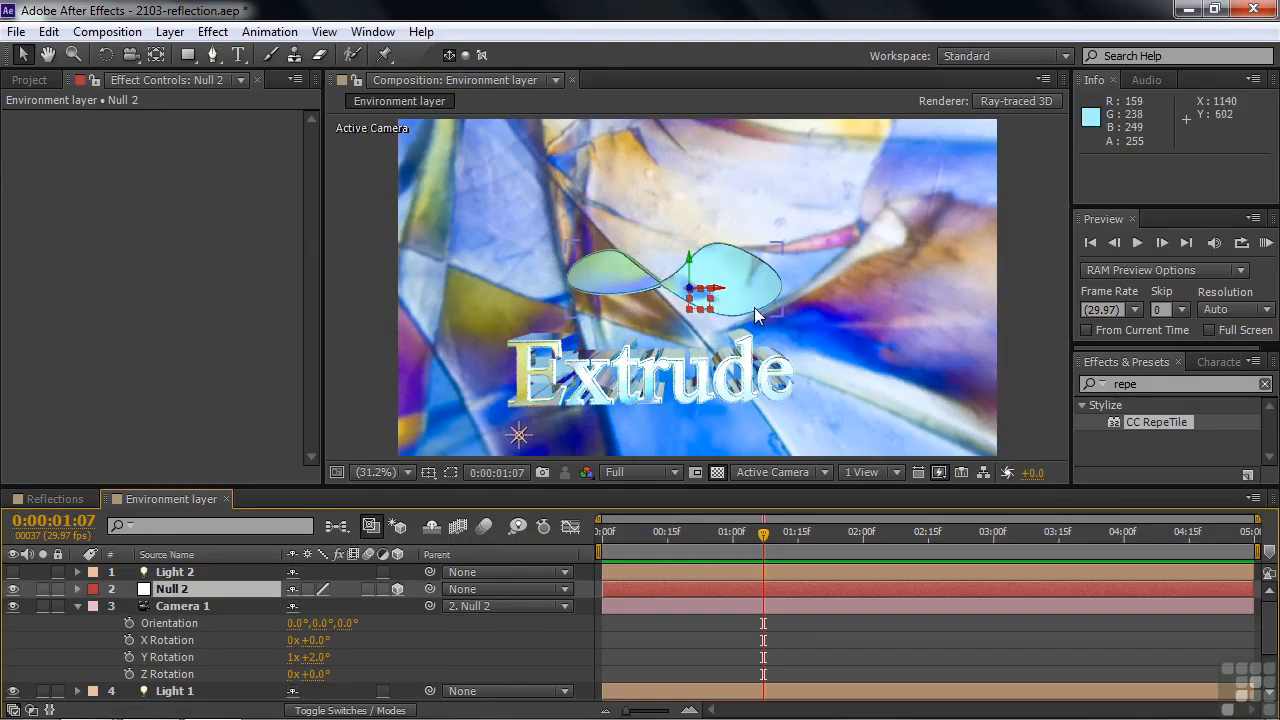
# Inspect the reflective text and shape from several angles in Custom View 1, ending in the Active Camera view.
pyautogui.click(826, 472)
pyautogui.click(816, 414)
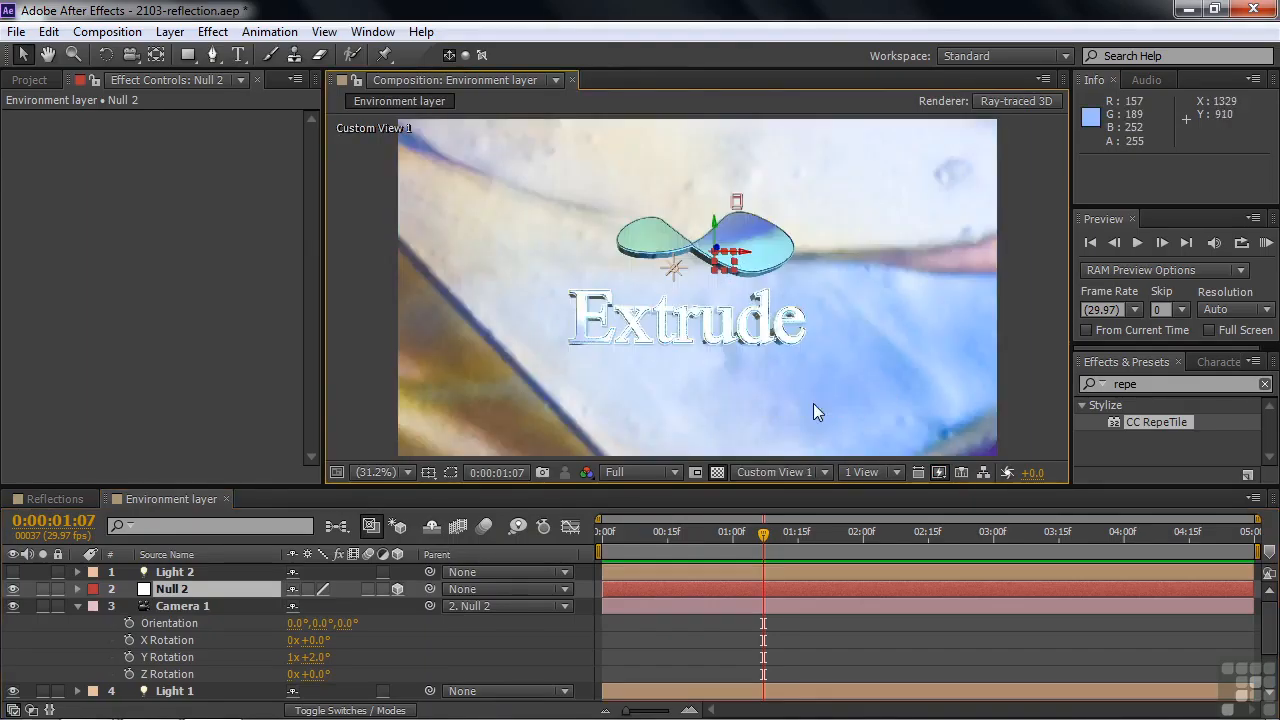
pyautogui.press('c')
pyautogui.moveTo(834, 367); pyautogui.dragTo(673, 300)
pyautogui.moveTo(790, 350); pyautogui.dragTo(863, 331)
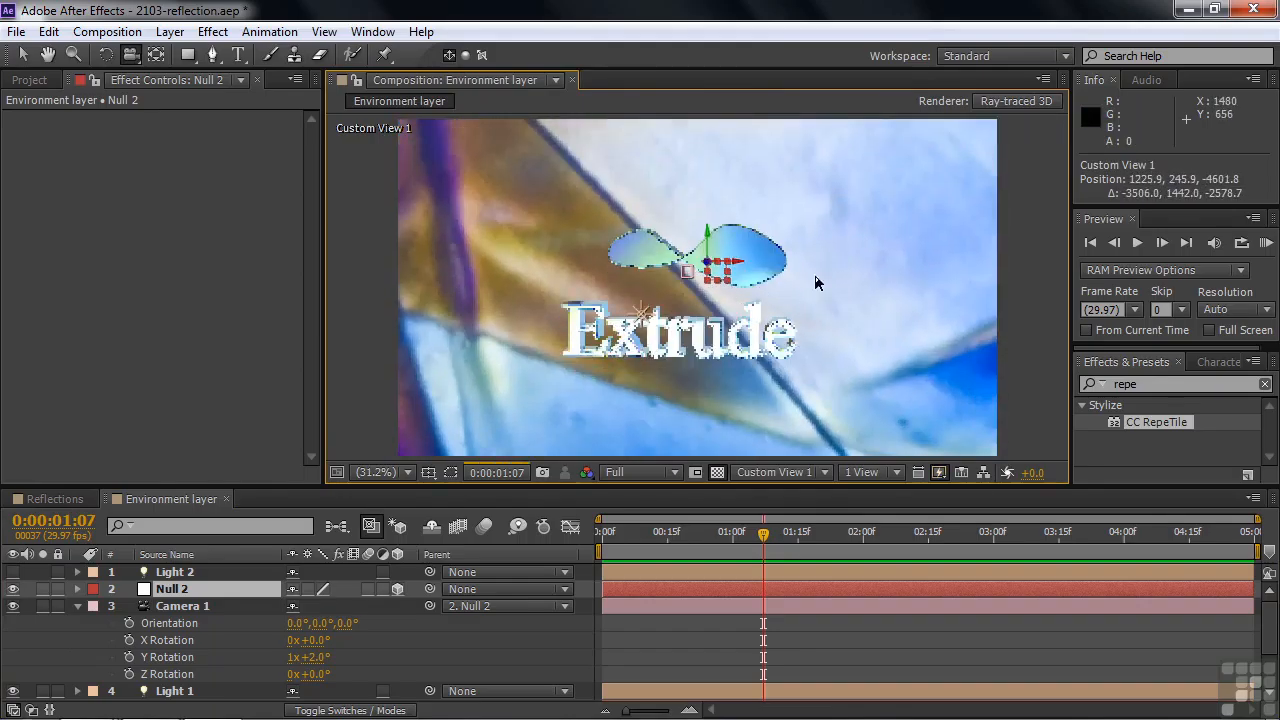
pyautogui.press('v')
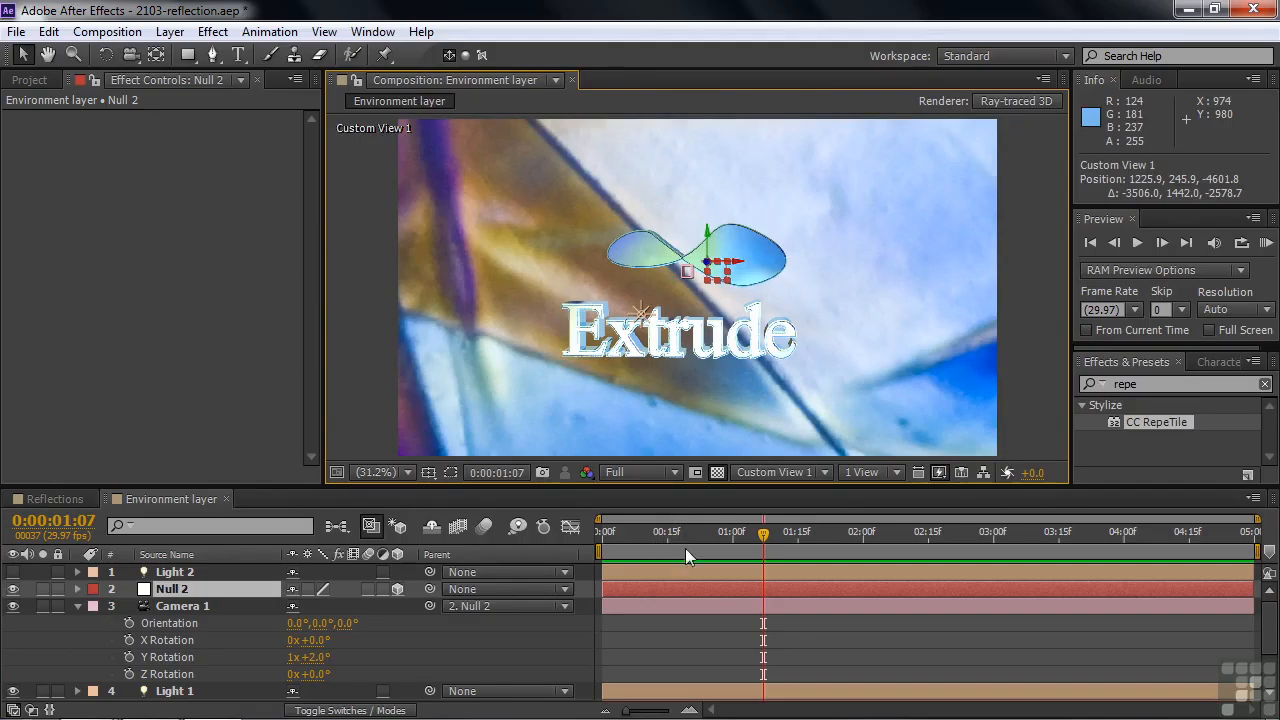
pyautogui.click(829, 473)
pyautogui.click(812, 210)
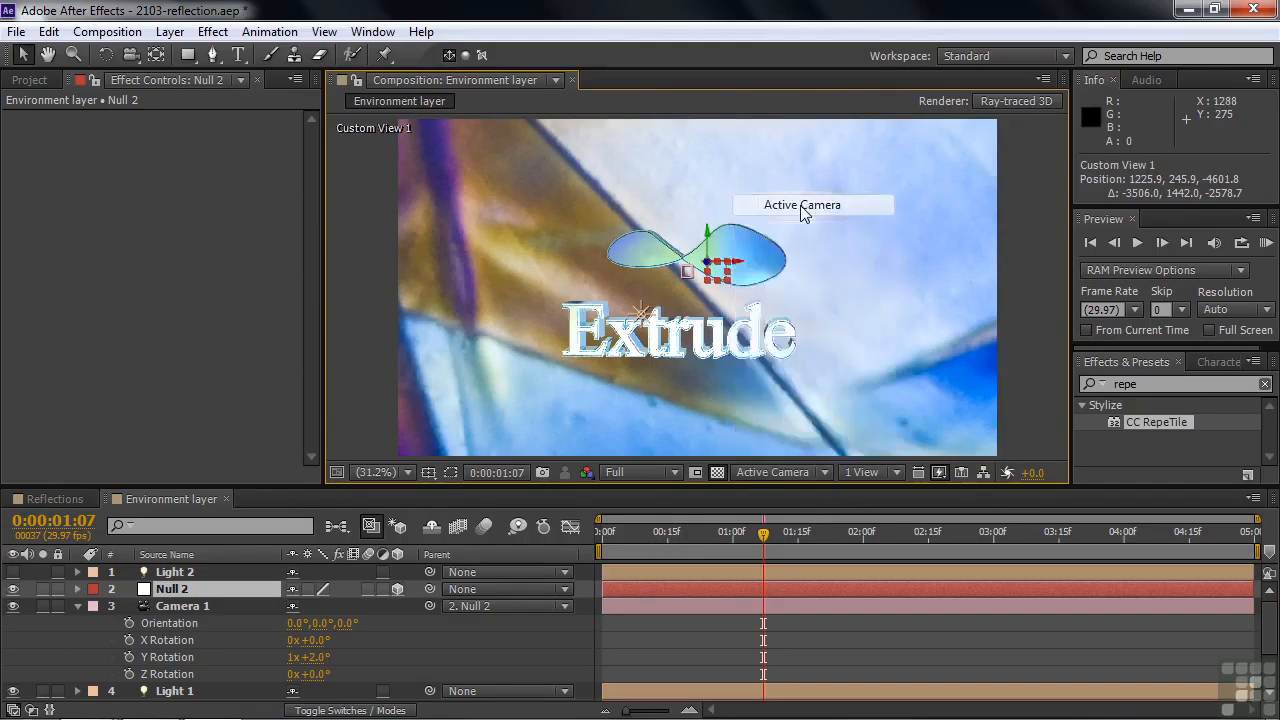
# Set the Y Rotation of the Null 2 camera orbit layer to 2° and collapse the layer's properties.
pyautogui.click(207, 589)
pyautogui.press('r')
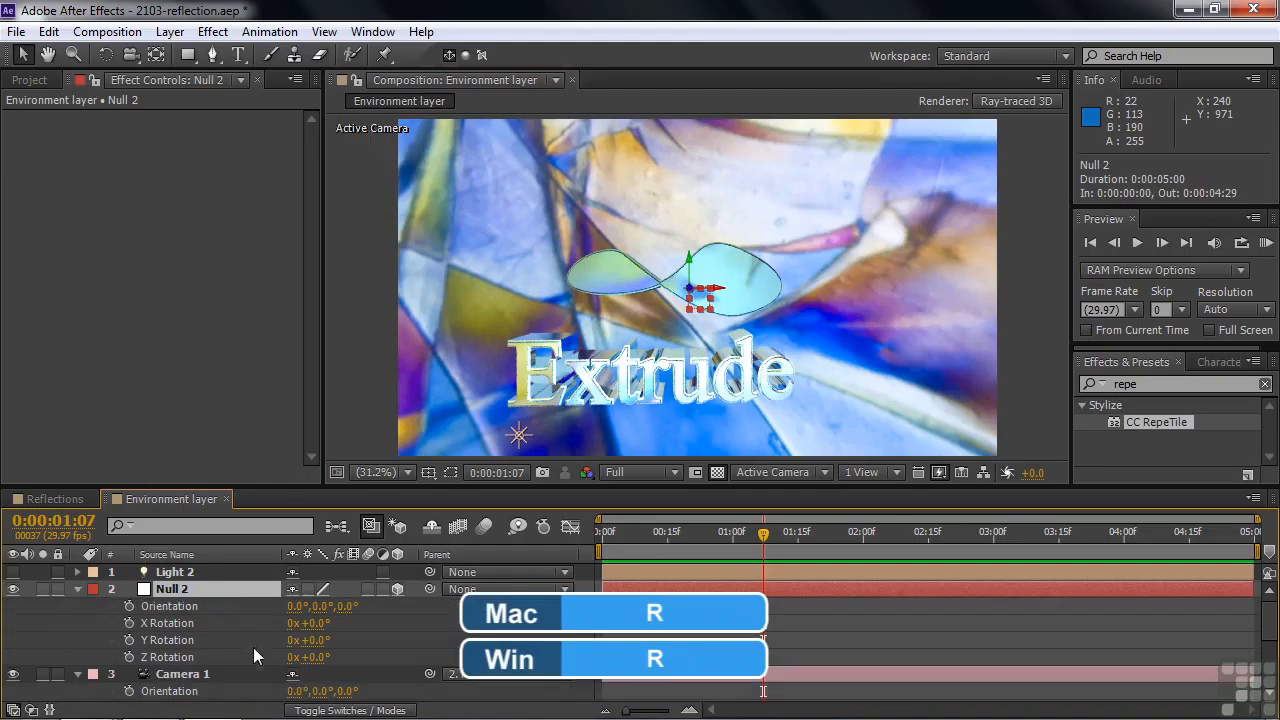
pyautogui.moveTo(330, 640); pyautogui.dragTo(295, 619)
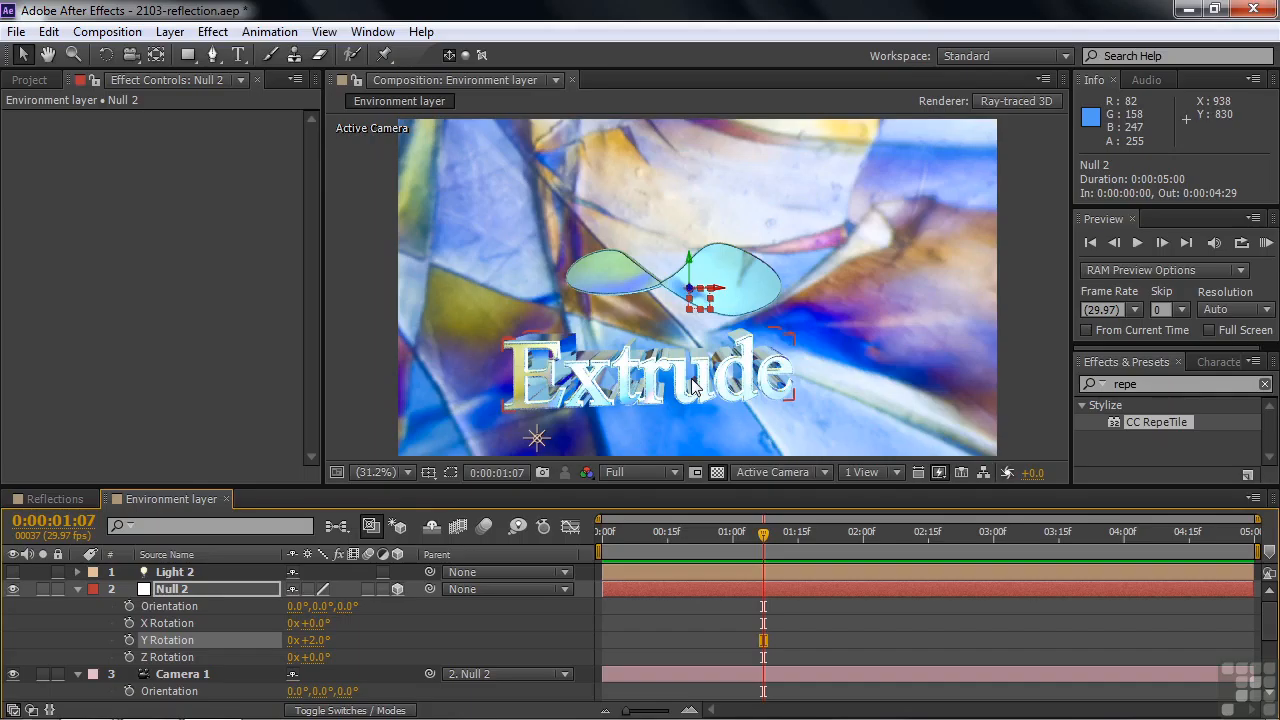
pyautogui.press('u')
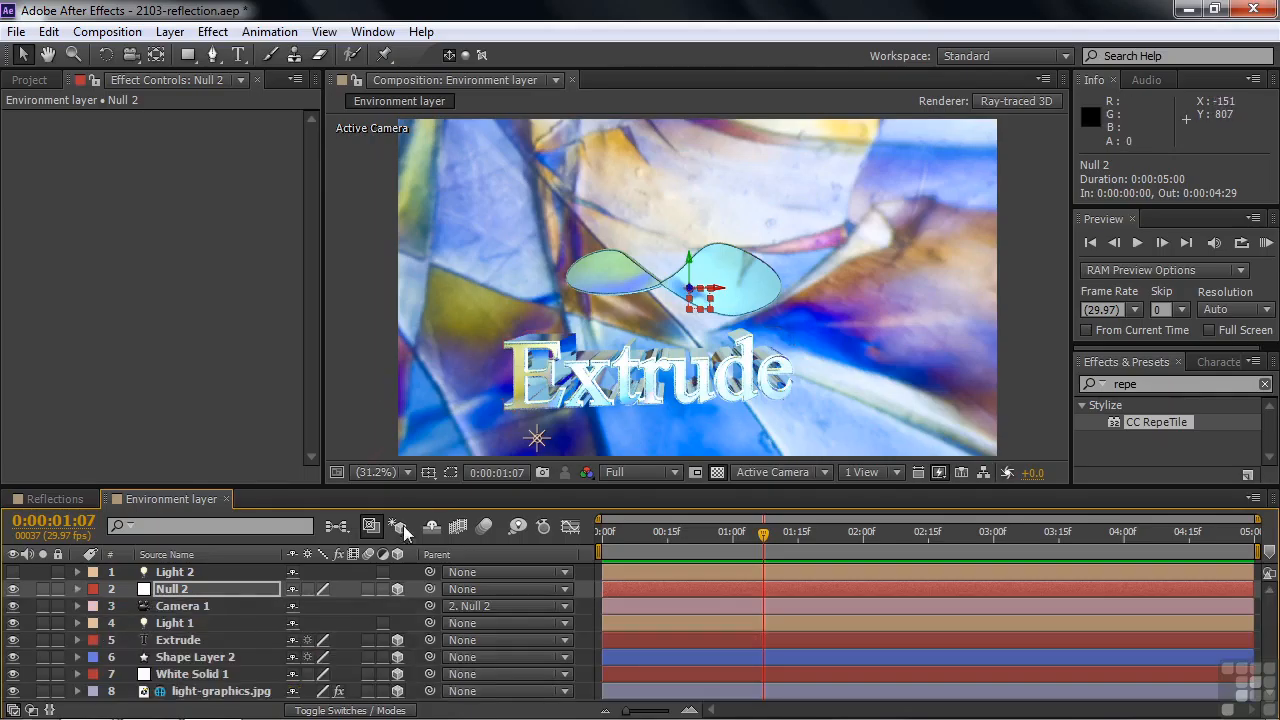
# Set Accepts Shadows to On in the Material Options of White Solid 1.
pyautogui.click(180, 676)
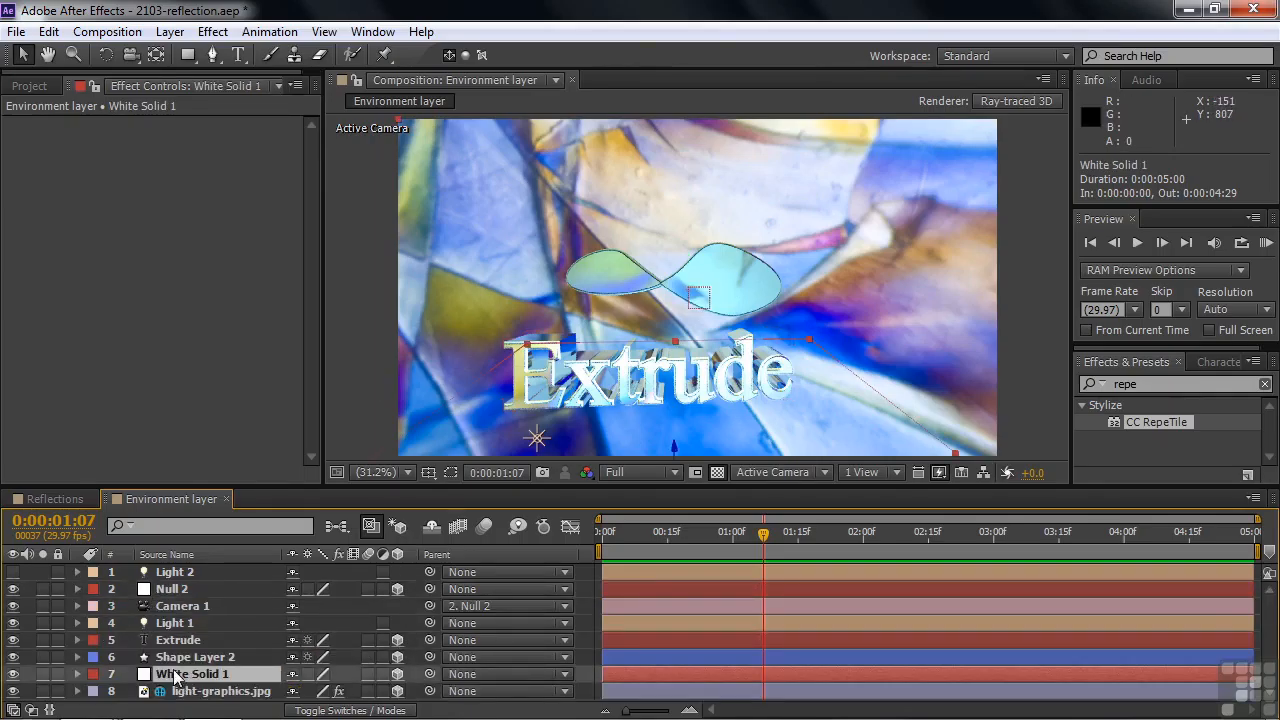
pyautogui.press('a')
pyautogui.press('a')
pyautogui.scroll(-3, 216, 682)
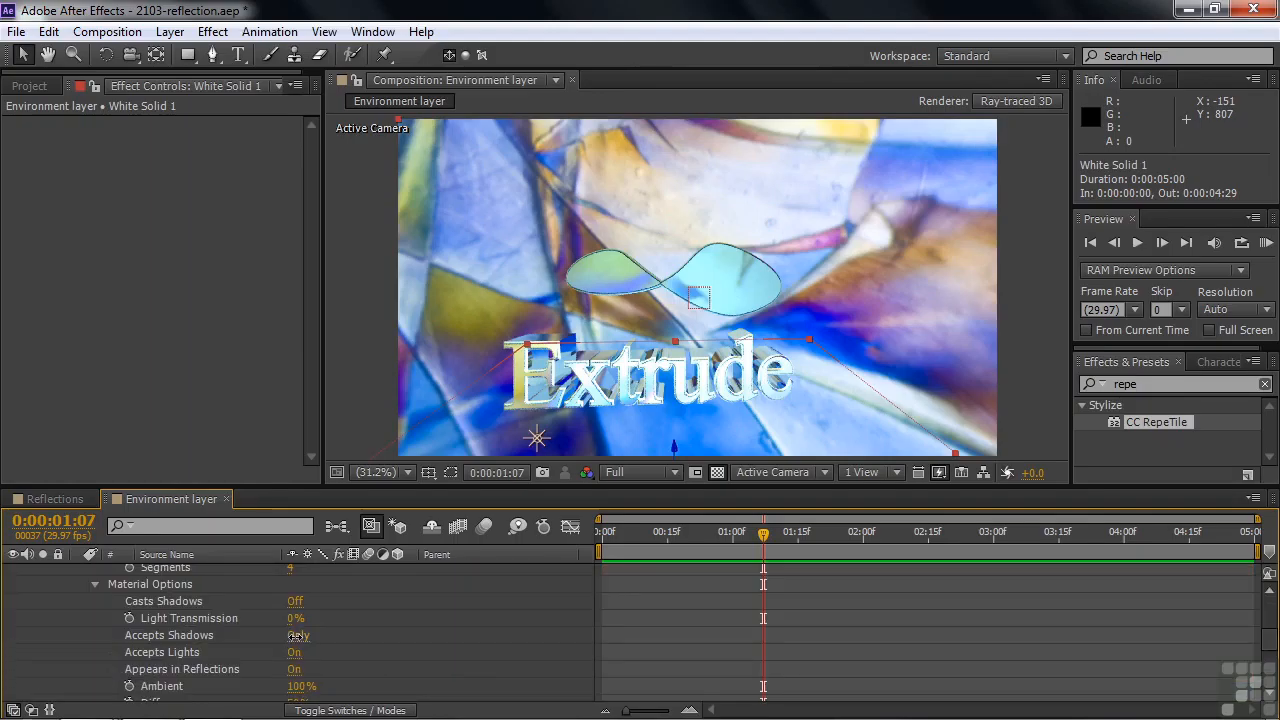
pyautogui.click(297, 638)
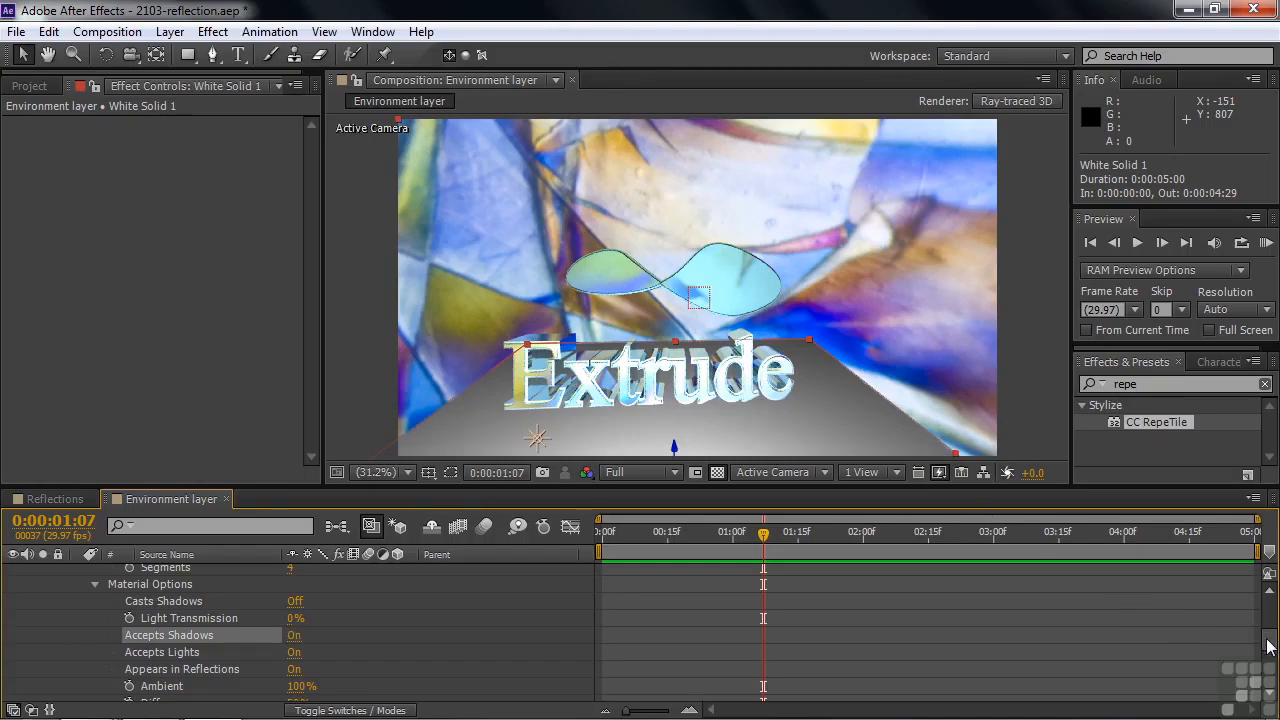
pyautogui.scroll(3, 1270, 640)
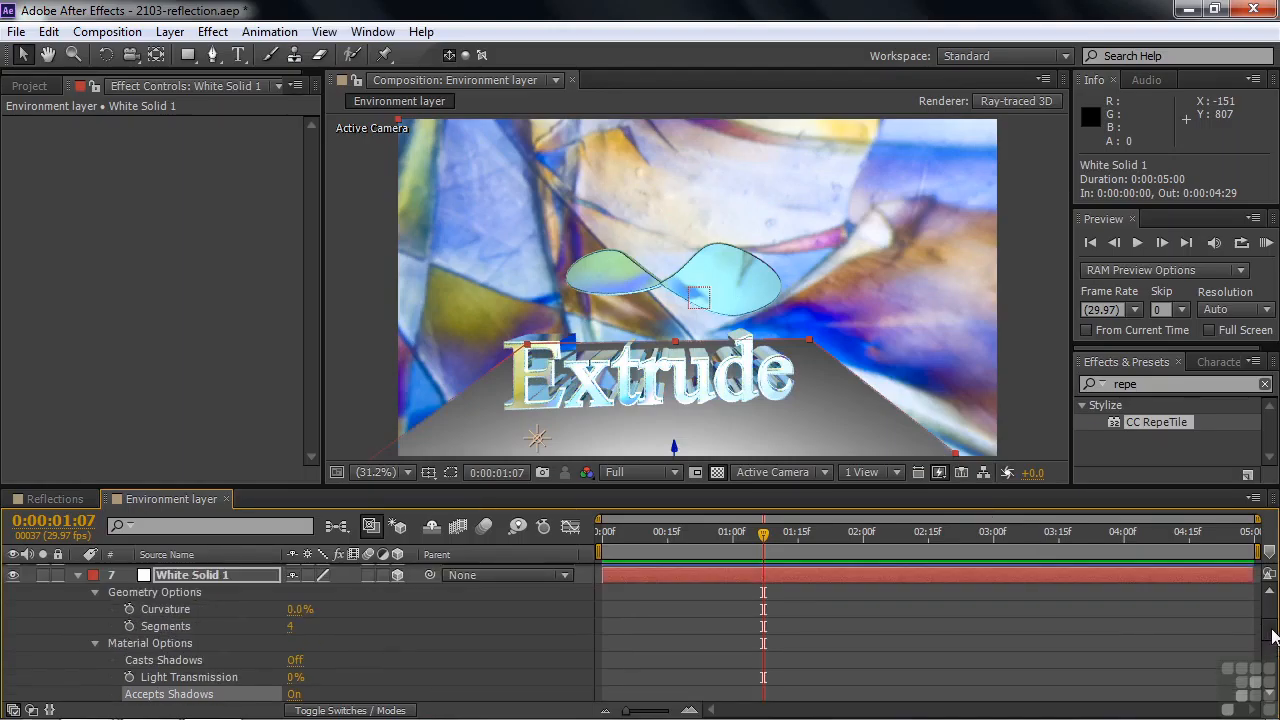
pyautogui.scroll(3, 1272, 630)
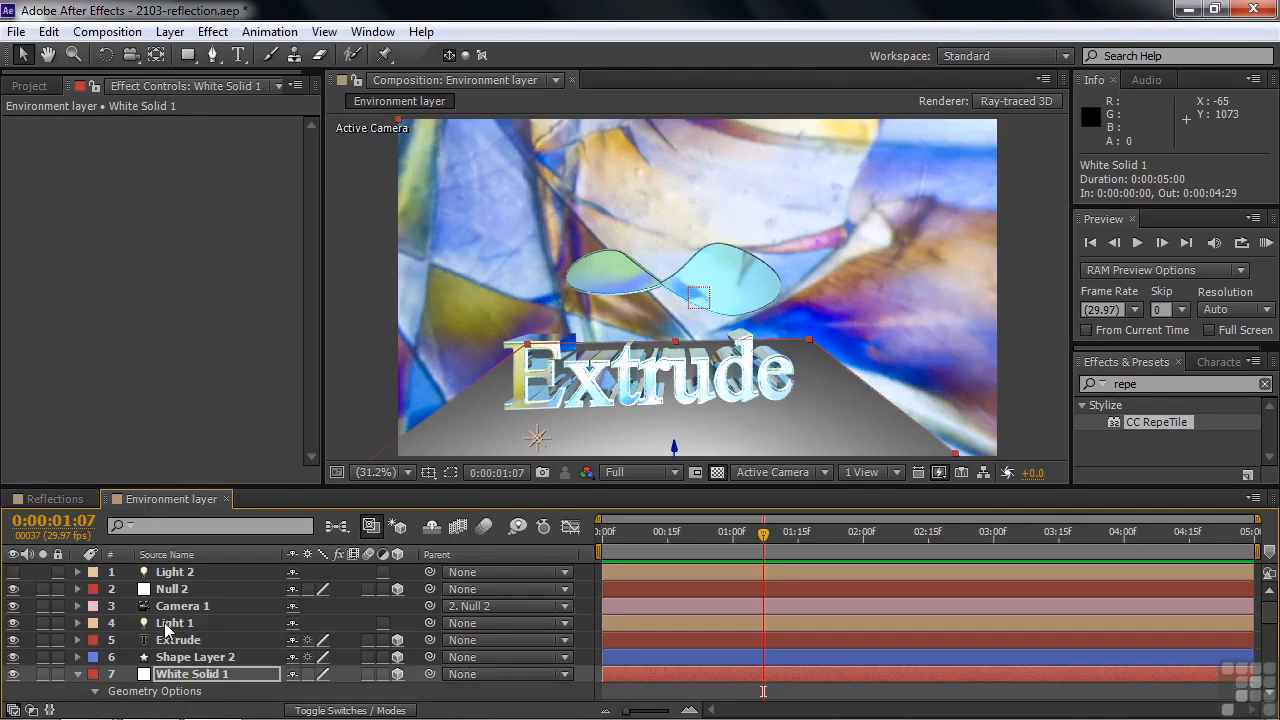
# Check the settings of Light 2, enable the light and show the composition in Custom View 1.
pyautogui.doubleClick(175, 573)
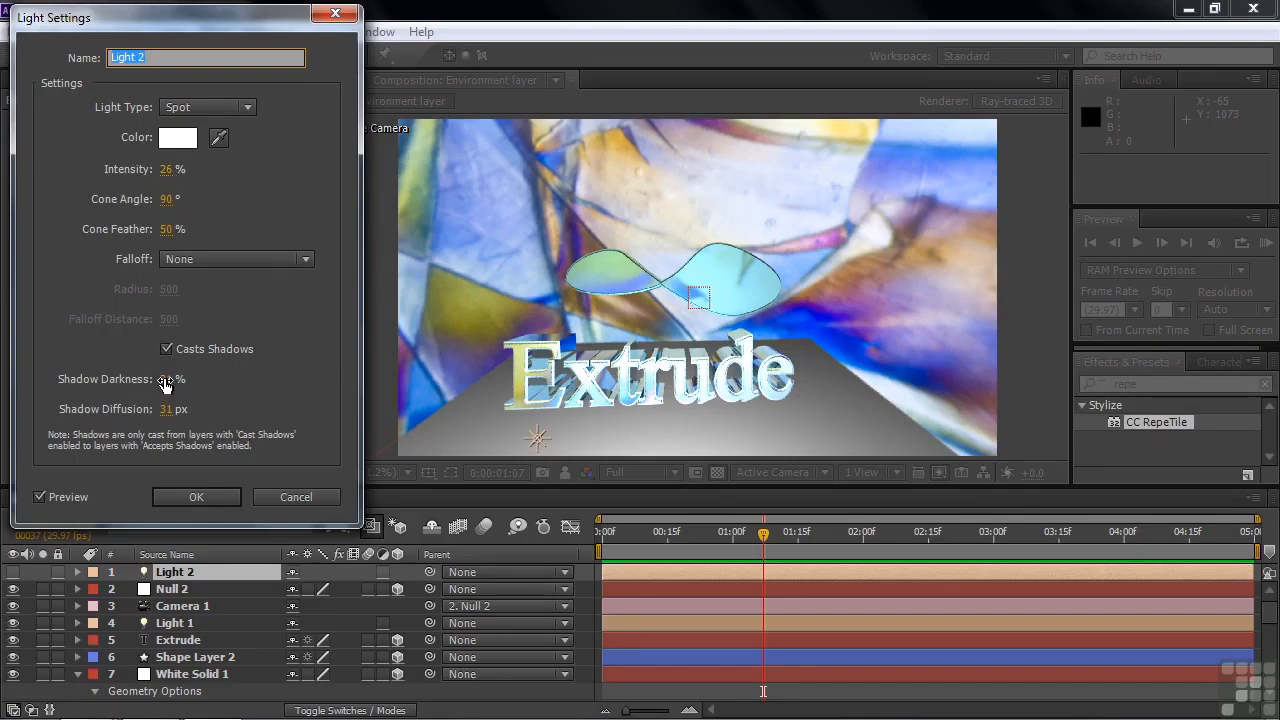
pyautogui.click(195, 497)
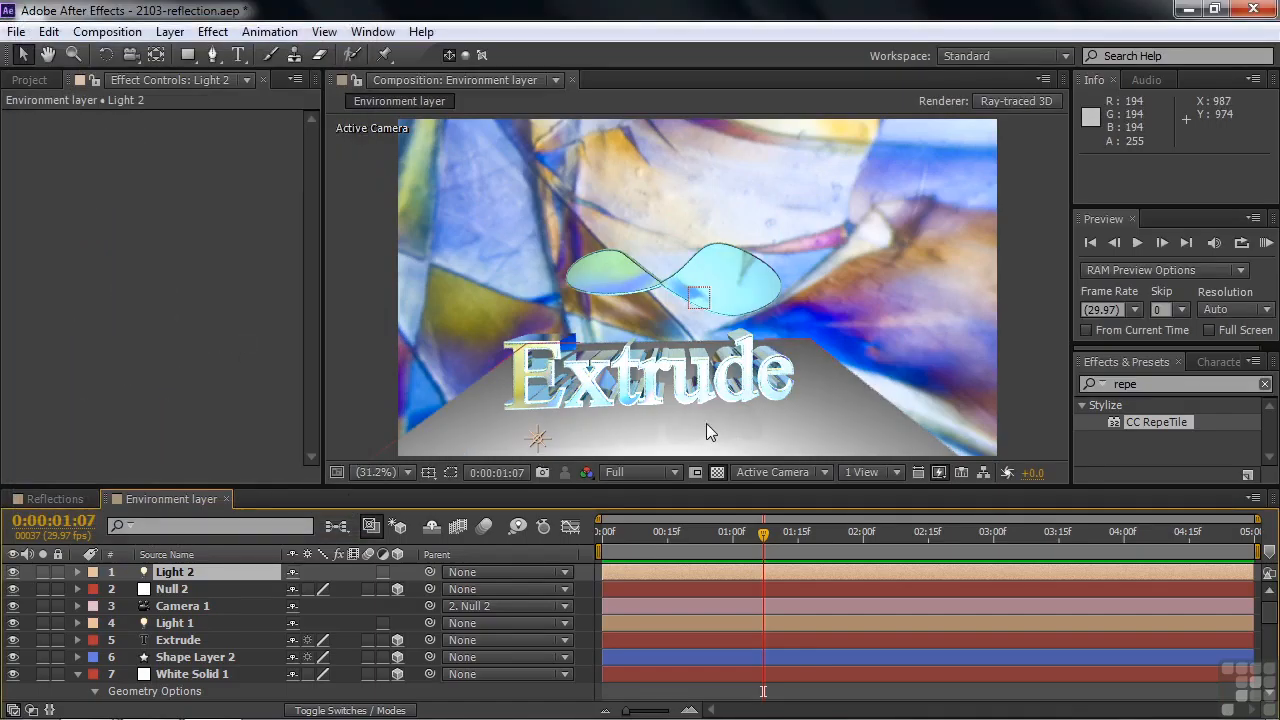
pyautogui.click(825, 472)
pyautogui.click(830, 405)
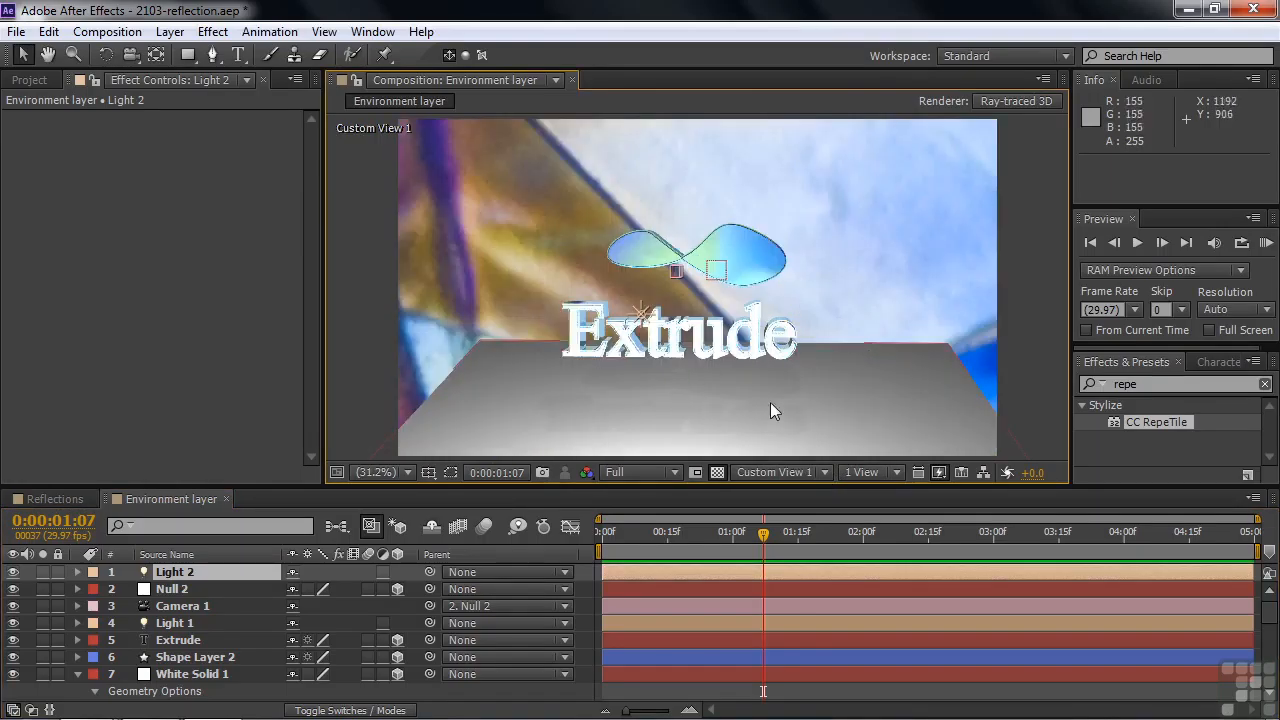
# Set Light 2's Shadow Darkness to 75% and its Intensity to 11%.
pyautogui.doubleClick(160, 572)
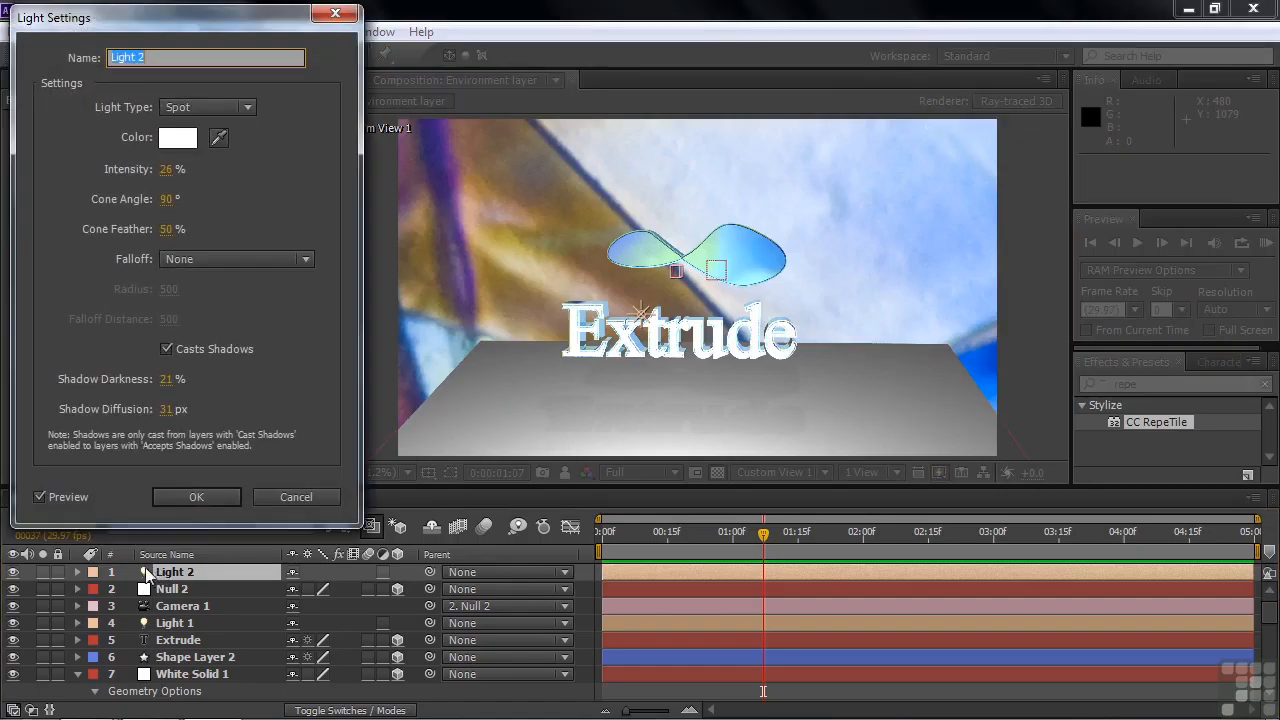
pyautogui.click(164, 380)
pyautogui.moveTo(202, 383); pyautogui.dragTo(226, 391)
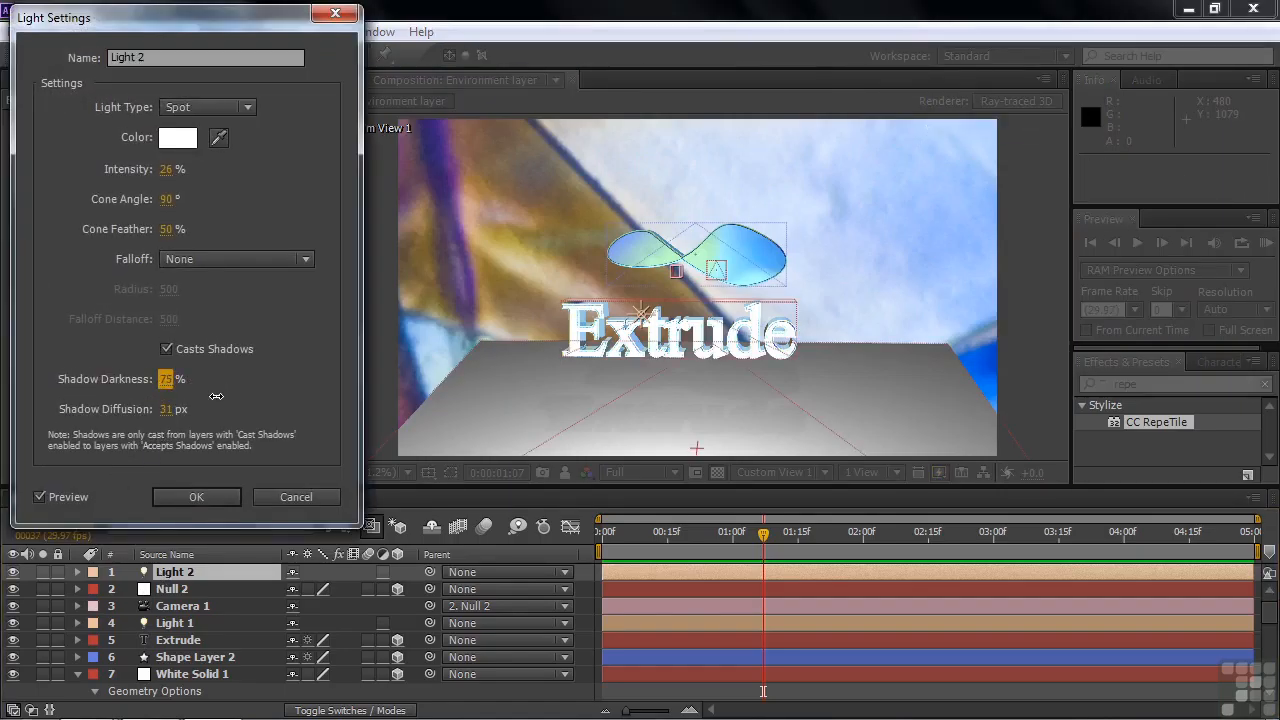
pyautogui.click(164, 170)
pyautogui.write('13')
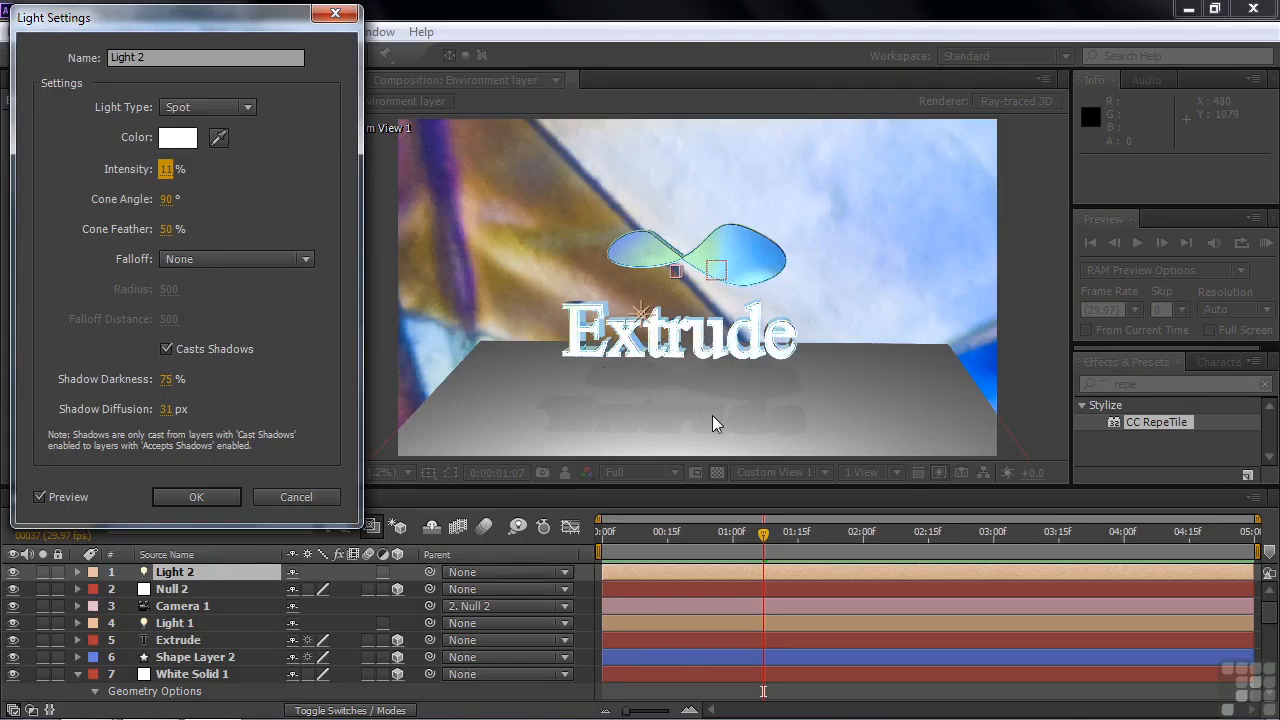
pyautogui.click(202, 496)
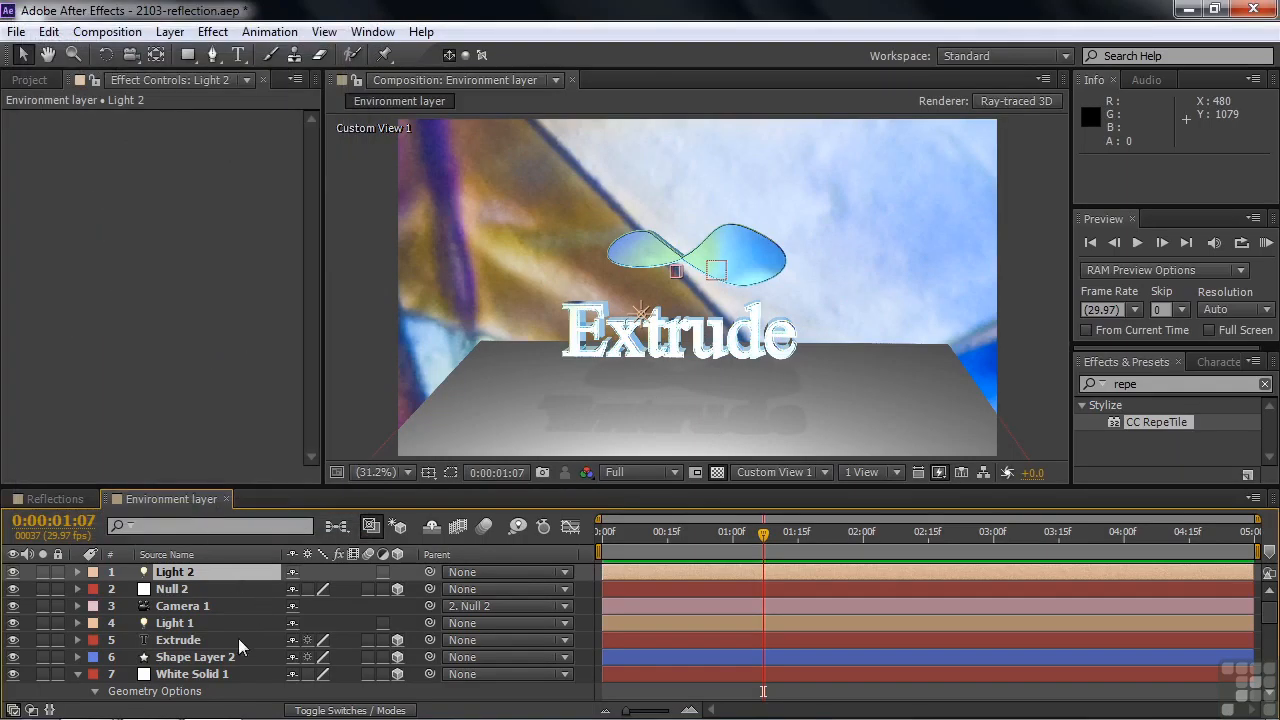
# Set Accepts Shadows to Only in the Material Options of White Solid 1.
pyautogui.click(180, 675)
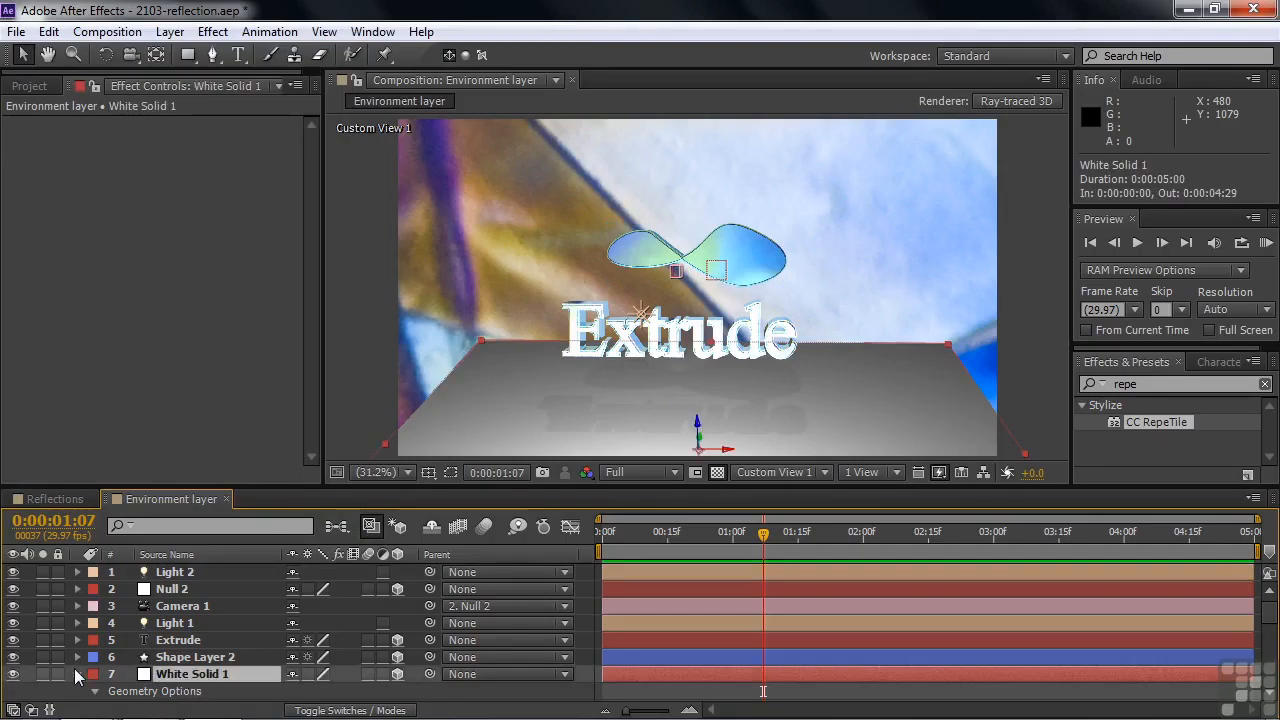
pyautogui.moveTo(1270, 615); pyautogui.dragTo(1270, 643)
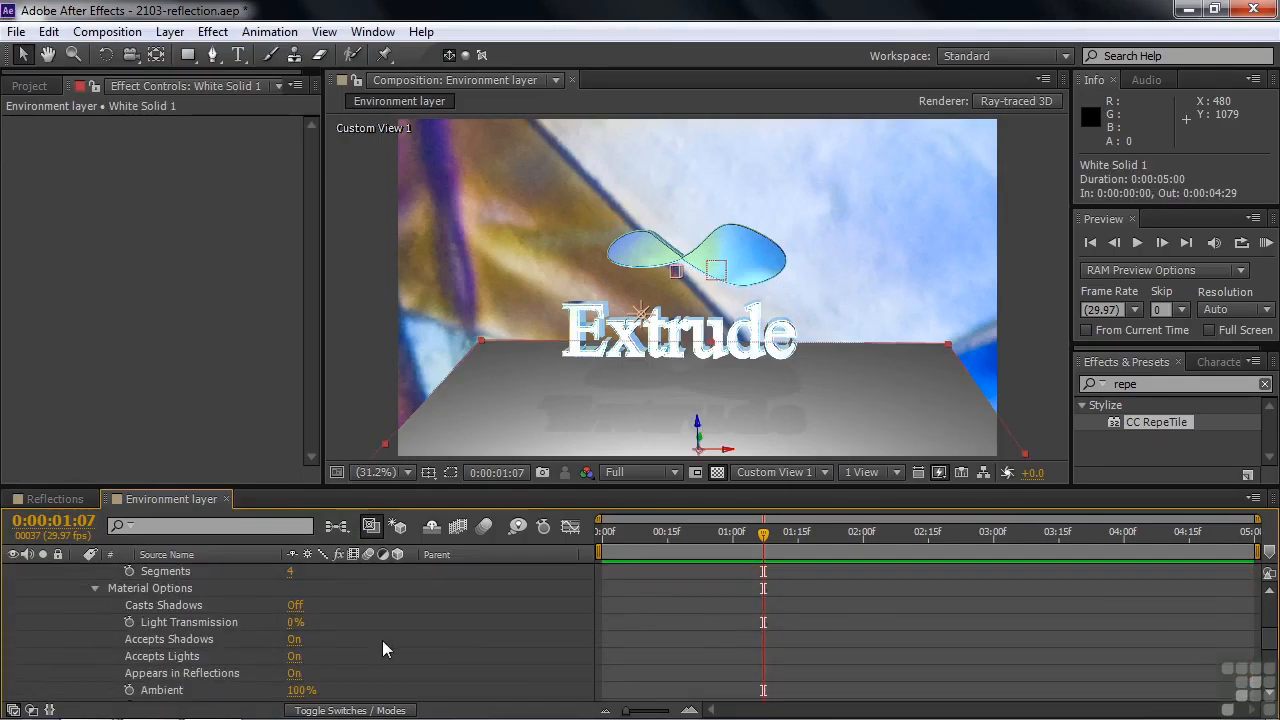
pyautogui.click(295, 643)
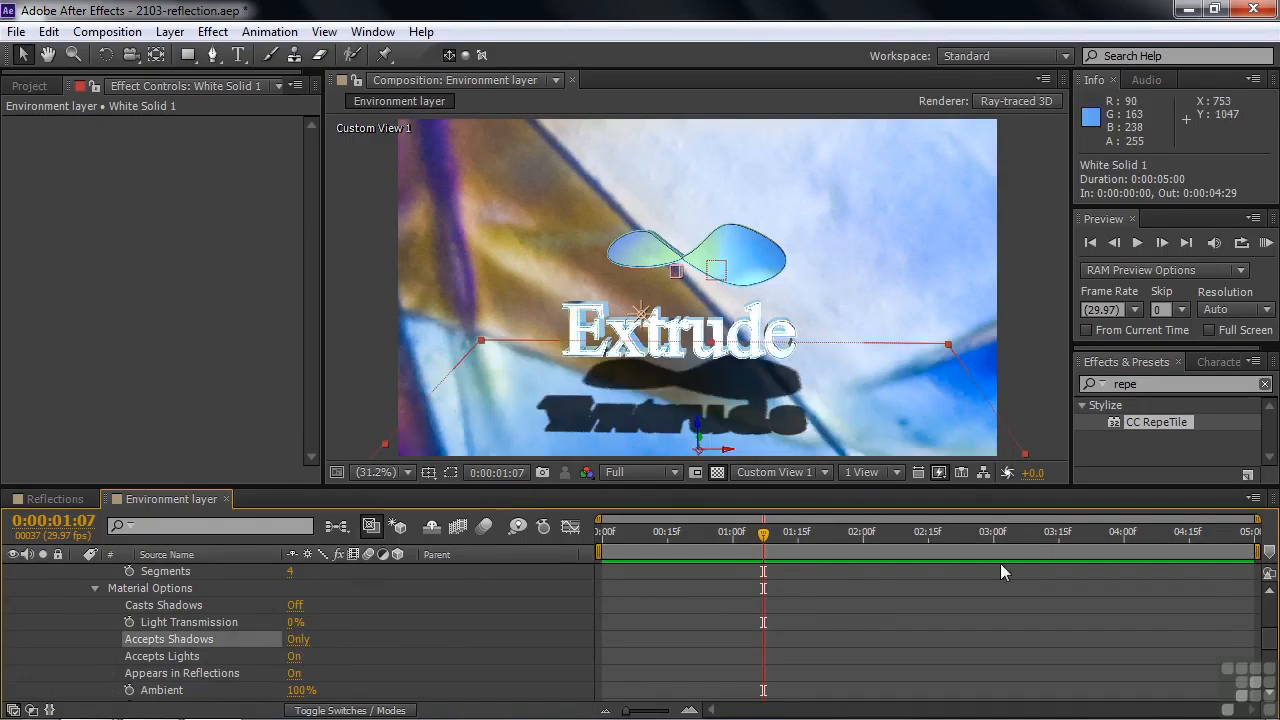
pyautogui.moveTo(1273, 648); pyautogui.dragTo(1276, 612)
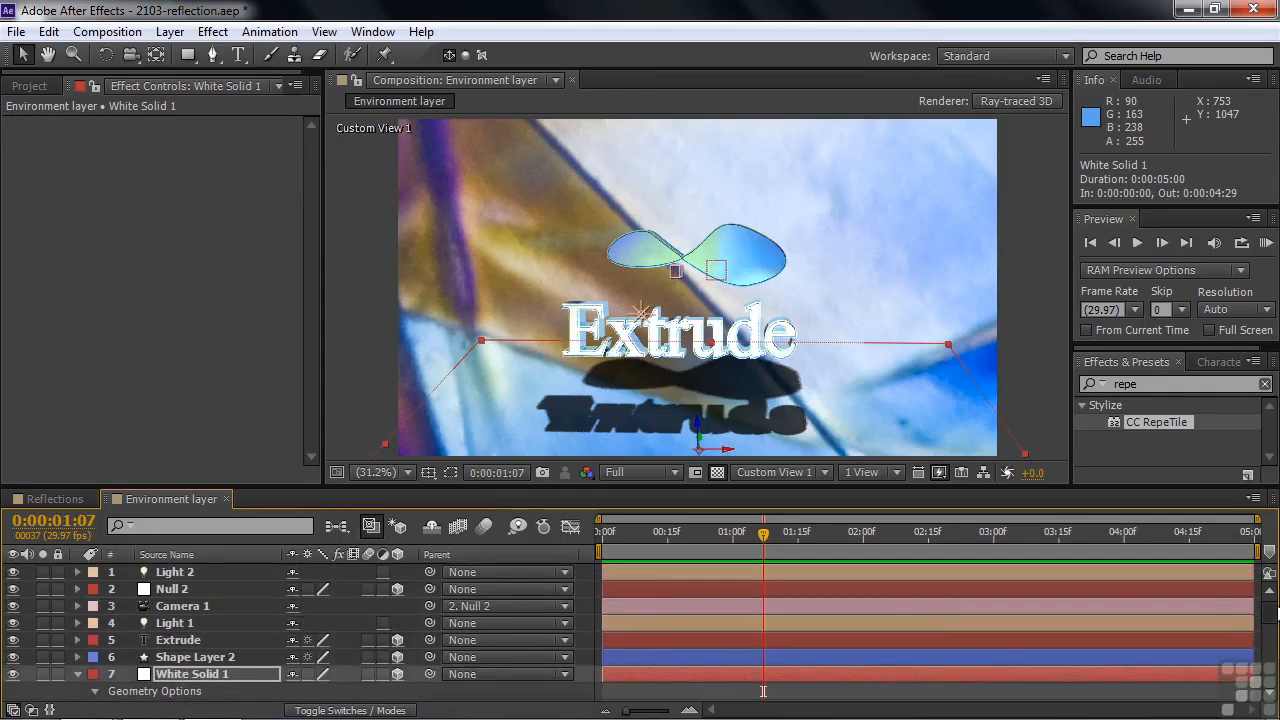
# Lower the Shadow Darkness of Light 2 to 21%.
pyautogui.doubleClick(172, 572)
pyautogui.click(167, 379)
pyautogui.write('21')
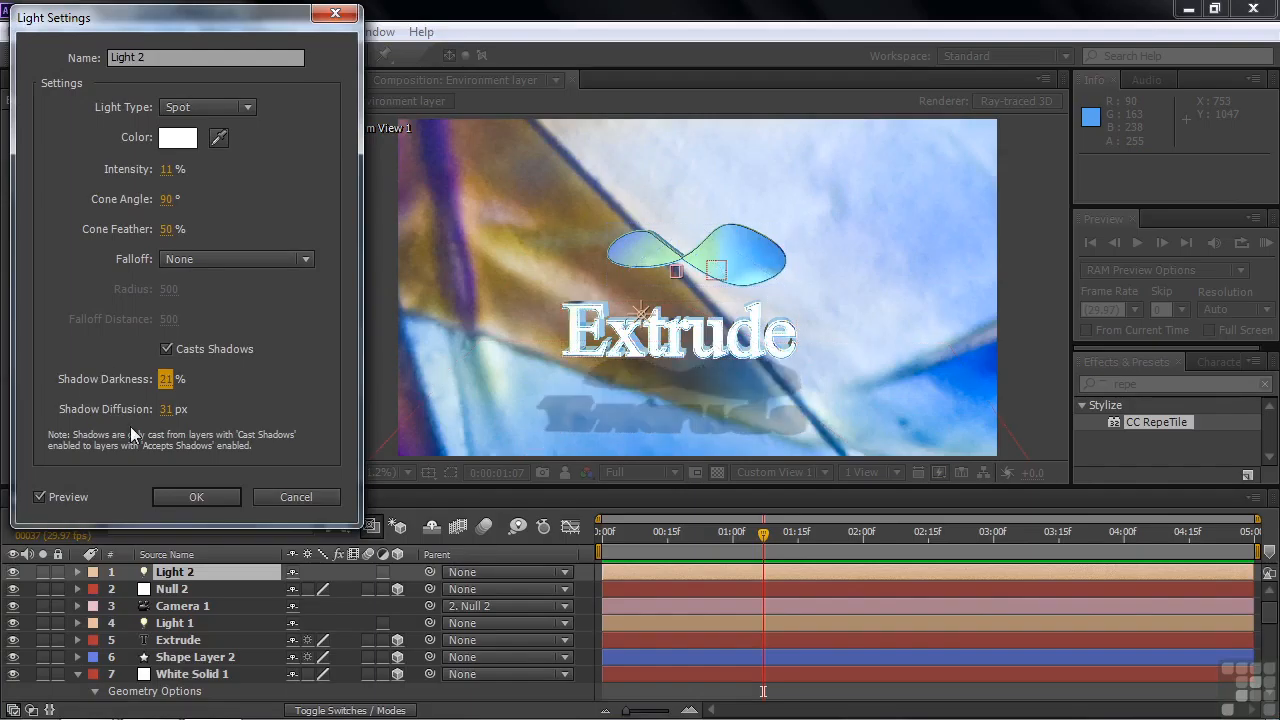
pyautogui.click(209, 498)
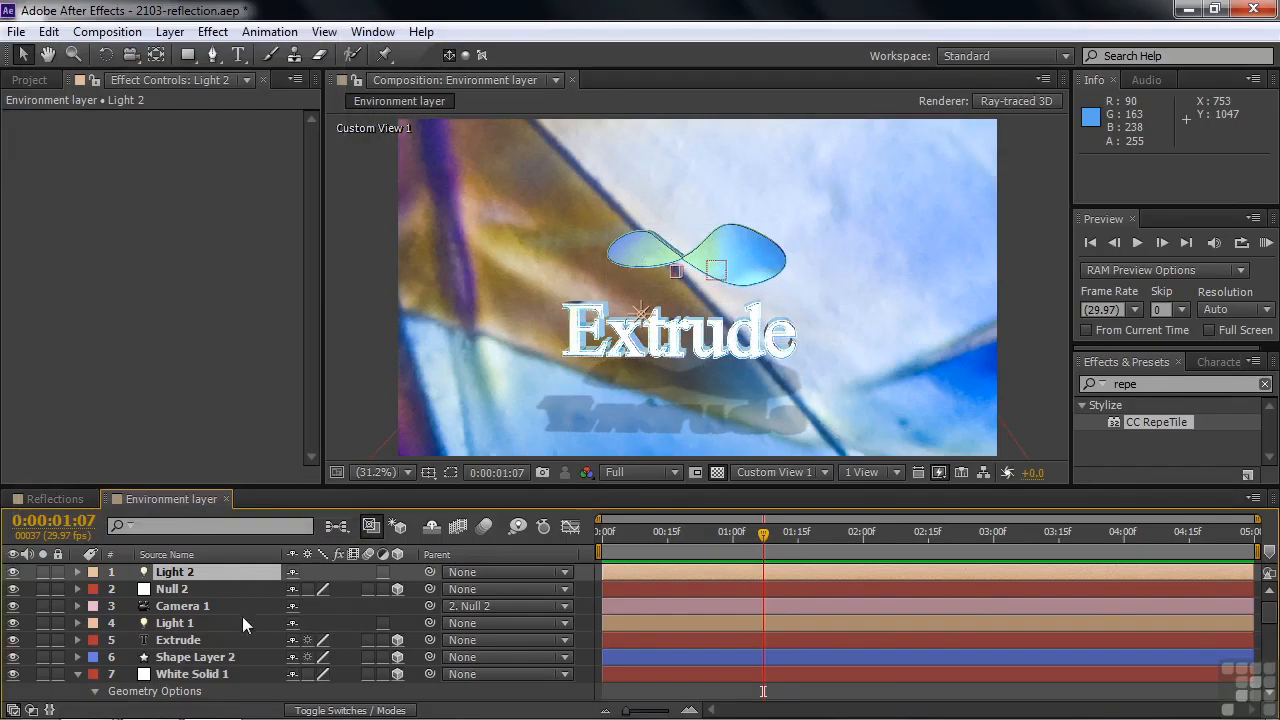
# Return to the Active Camera view and orbit the camera by setting Null 2's Y Rotation to 348°.
pyautogui.click(184, 588)
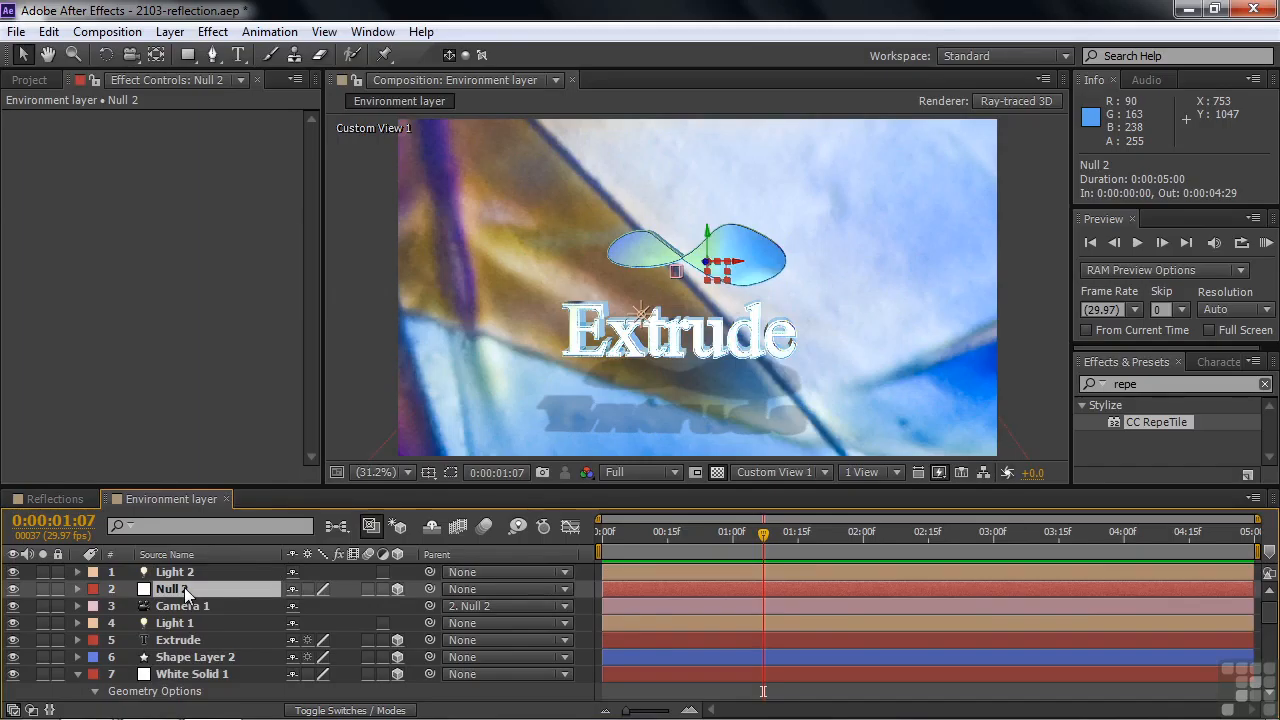
pyautogui.press('r')
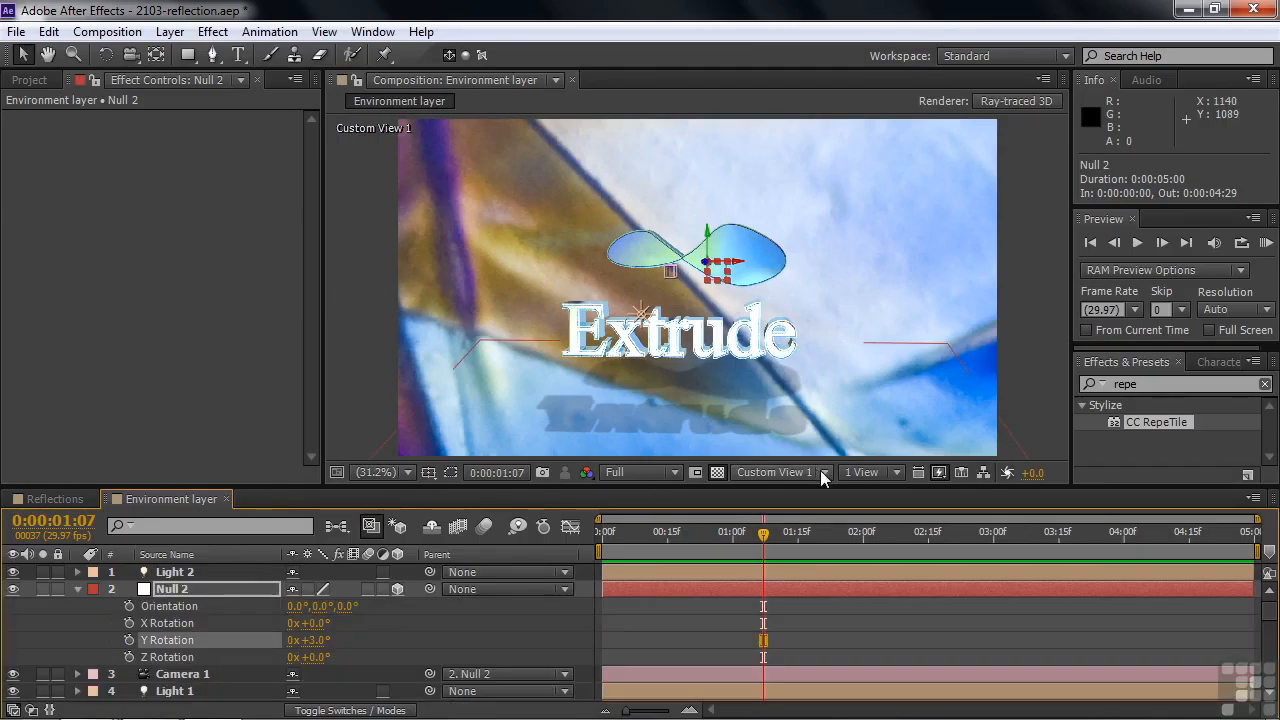
pyautogui.click(822, 472)
pyautogui.click(815, 208)
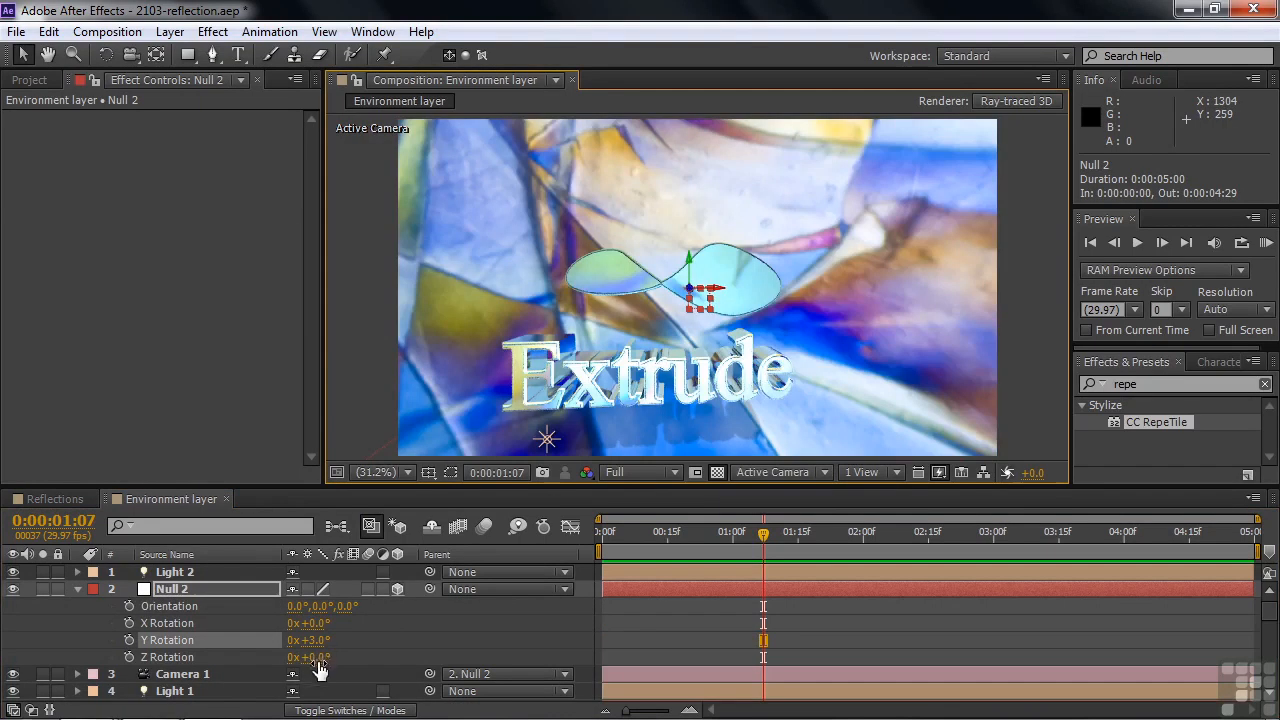
pyautogui.moveTo(310, 640); pyautogui.dragTo(600, 609)
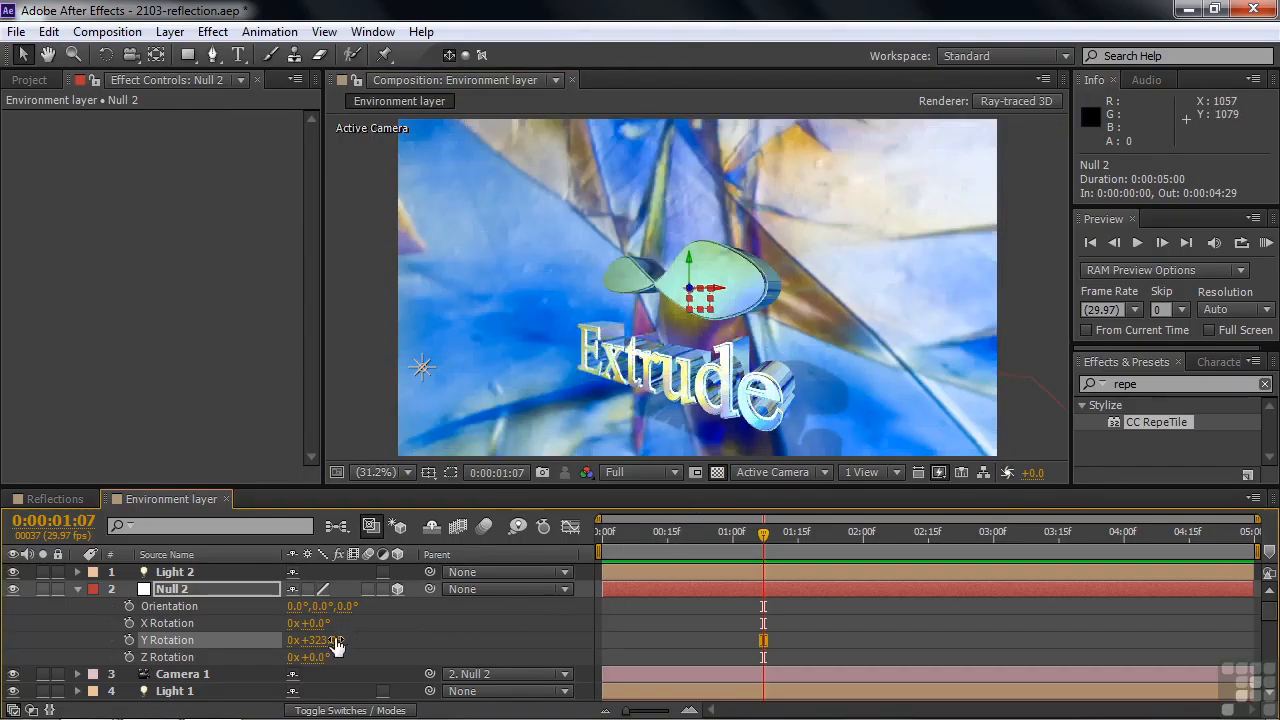
pyautogui.moveTo(326, 640)
pyautogui.mouseDown()
pyautogui.moveTo(341, 639)
pyautogui.moveTo(330, 637)
pyautogui.mouseUp()
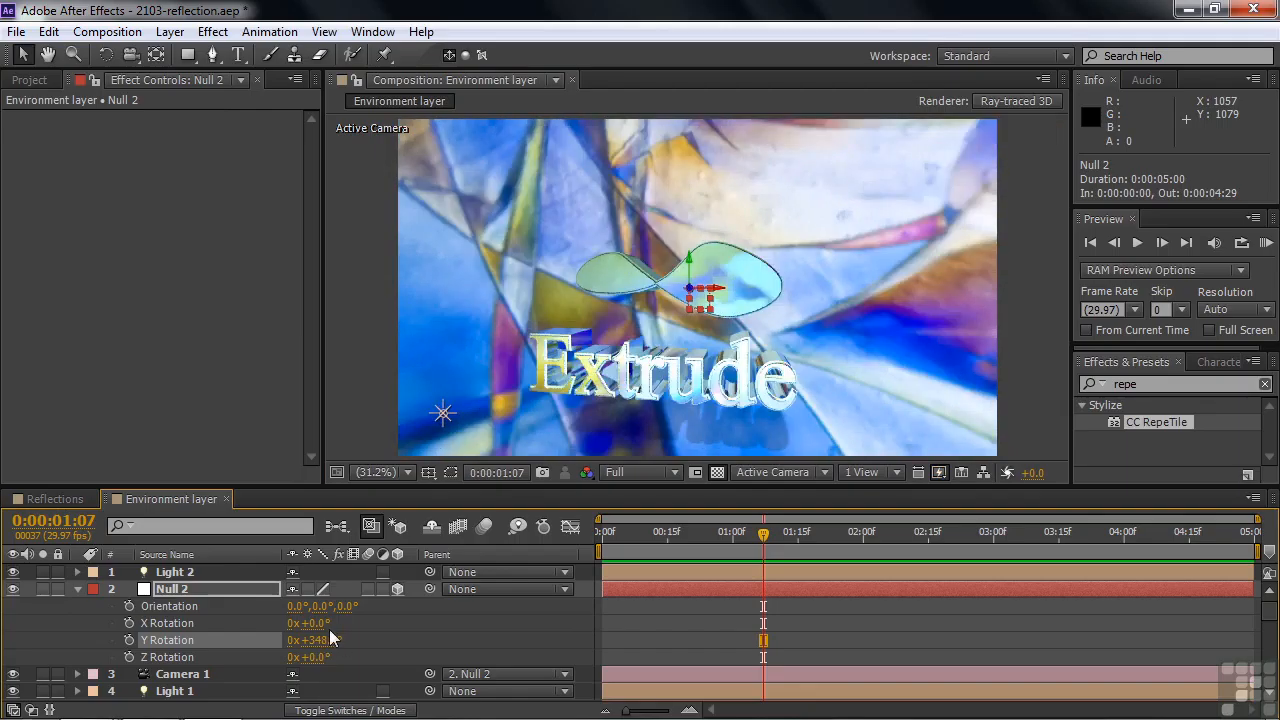